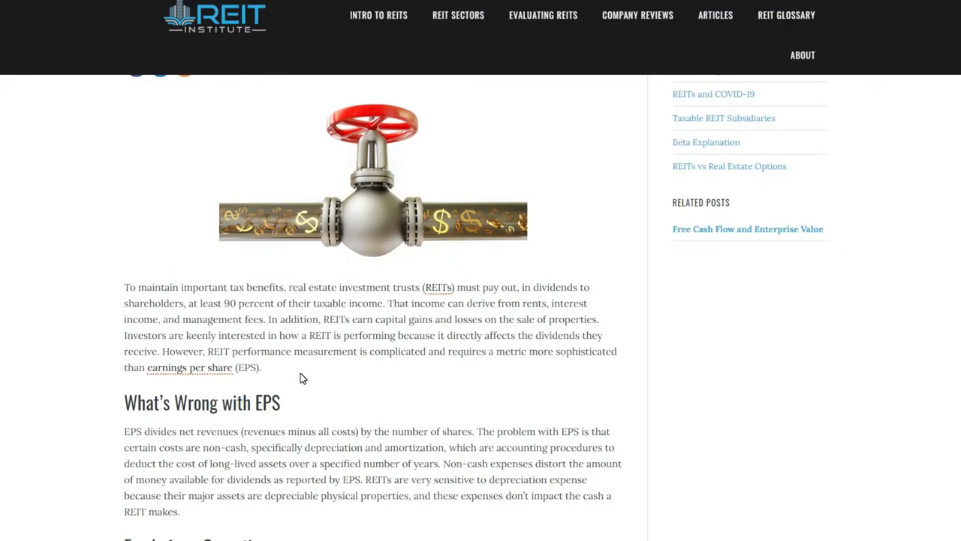
# Read the REIT Institute article's sections on what is wrong with EPS, Funds from Operations and Adjusted Funds from Operations.
pyautogui.scroll(-1, 303, 377)
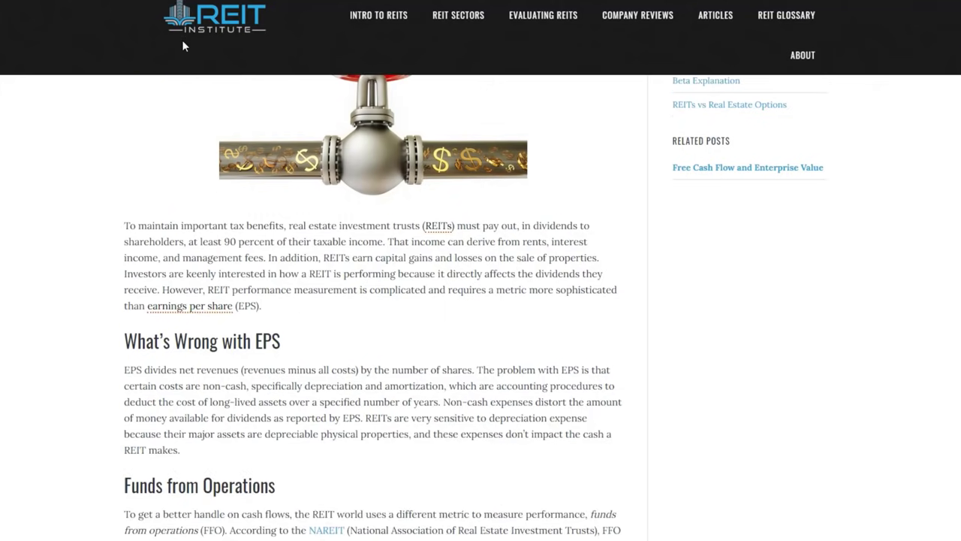
pyautogui.scroll(-1, 169, 126)
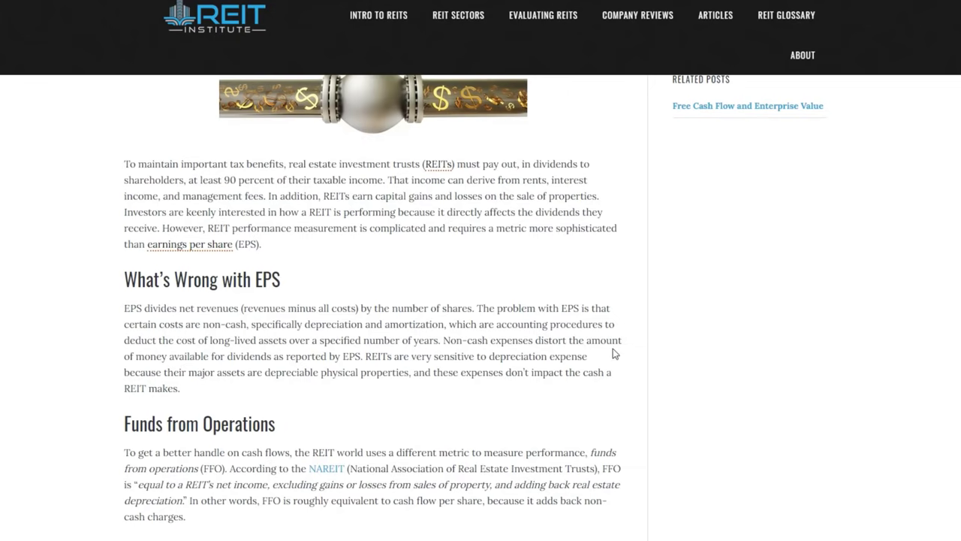
pyautogui.scroll(-1, 313, 371)
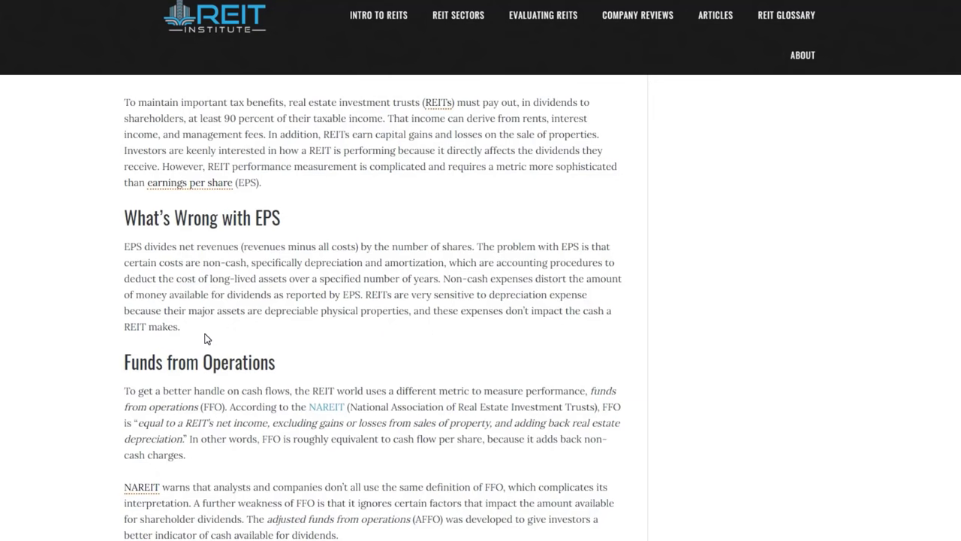
pyautogui.scroll(-1, 204, 330)
pyautogui.scroll(-1, 204, 334)
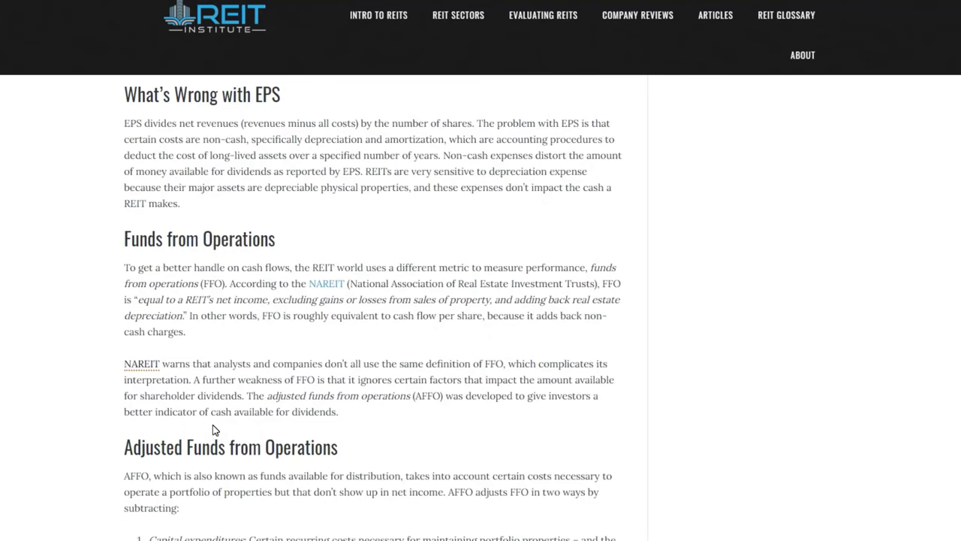
pyautogui.moveTo(199, 411); pyautogui.dragTo(338, 414)
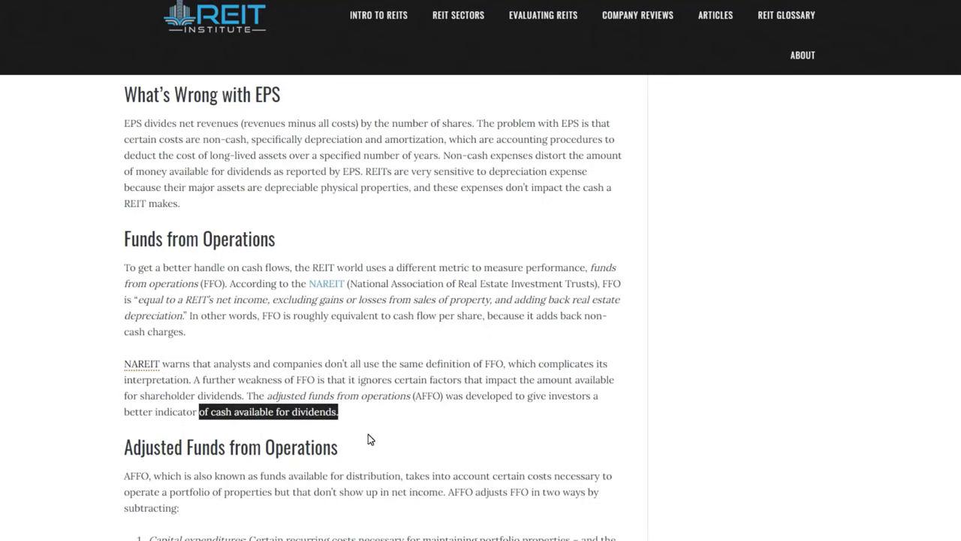
pyautogui.click(368, 439)
pyautogui.scroll(-2, 372, 451)
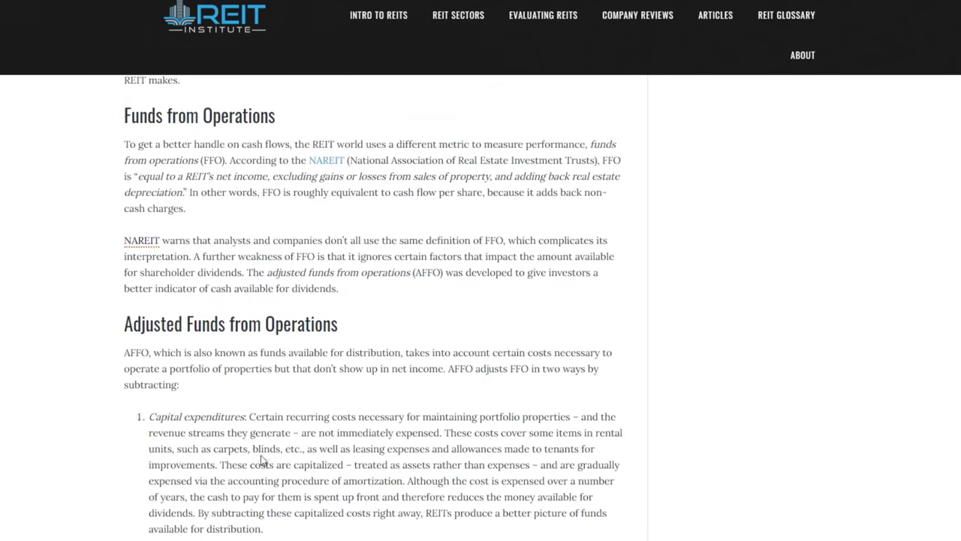
pyautogui.scroll(-3, 262, 460)
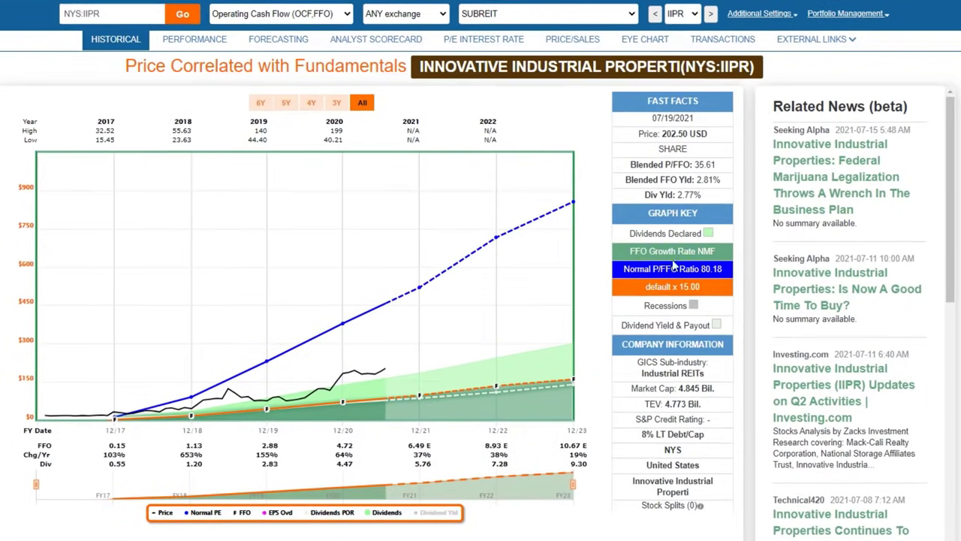
# Open the Google Finance quote for Innovative Industrial Properties from its FAST Graphs page.
pyautogui.moveTo(816, 39)
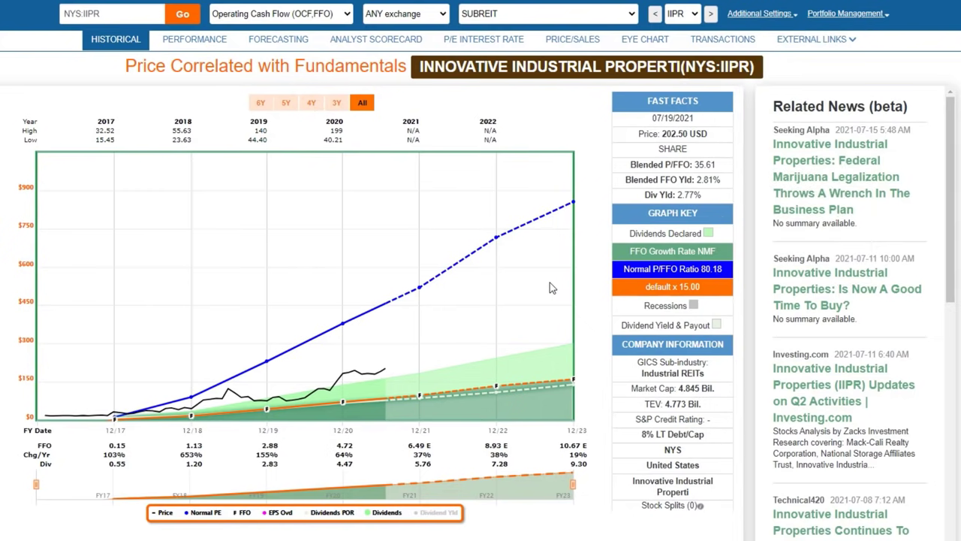
pyautogui.moveTo(788, 44)
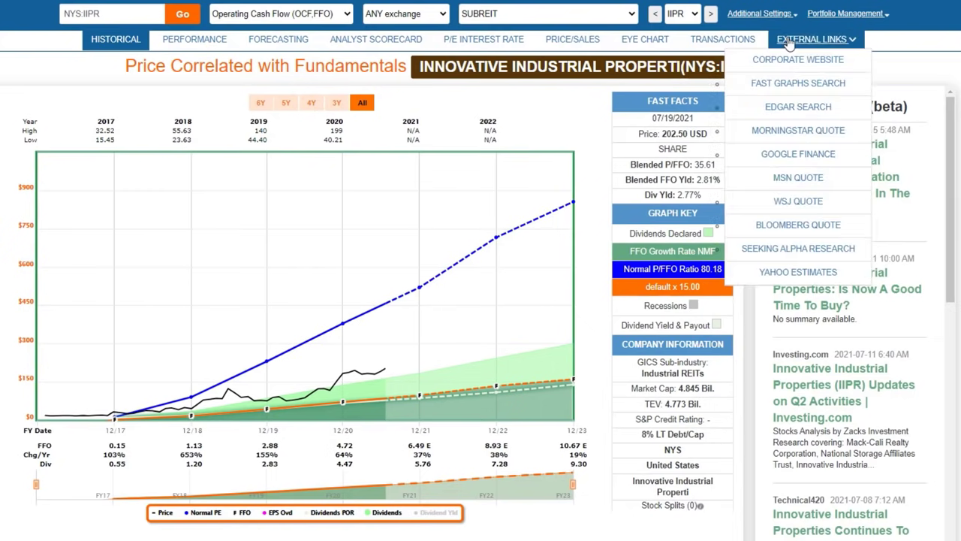
pyautogui.click(796, 154)
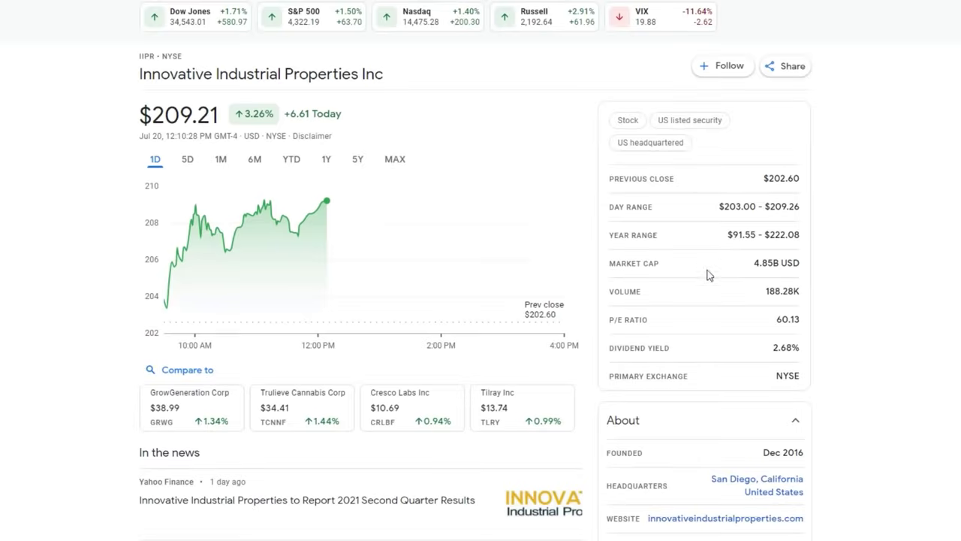
# Open the company's own website from its Google Finance profile and look over the homepage.
pyautogui.scroll(-2, 698, 450)
pyautogui.click(702, 456)
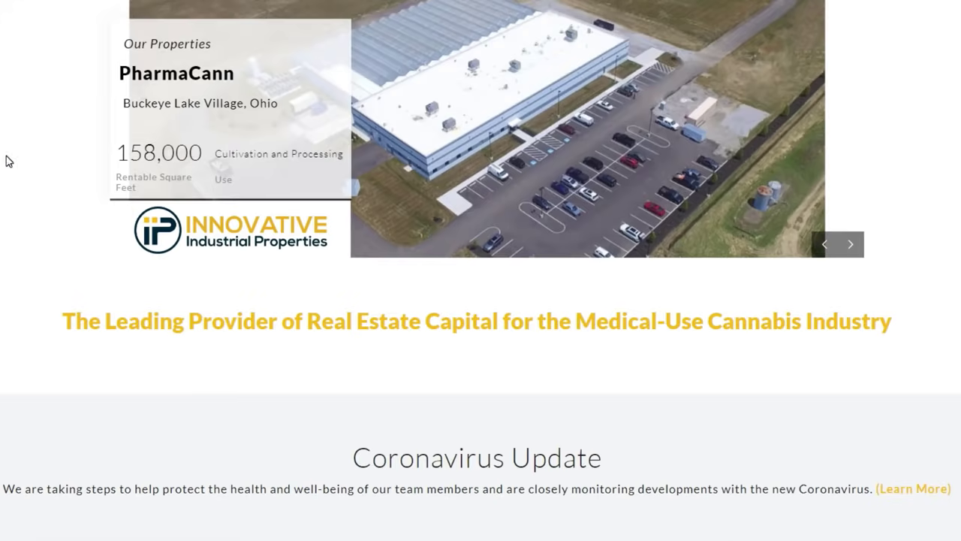
pyautogui.scroll(-1, 34, 158)
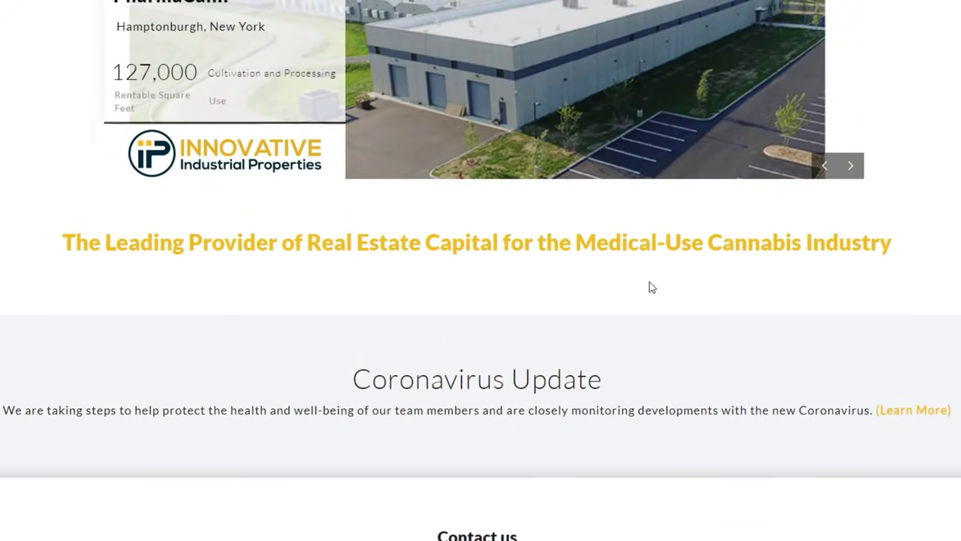
pyautogui.scroll(-1, 751, 277)
pyautogui.scroll(1, 755, 273)
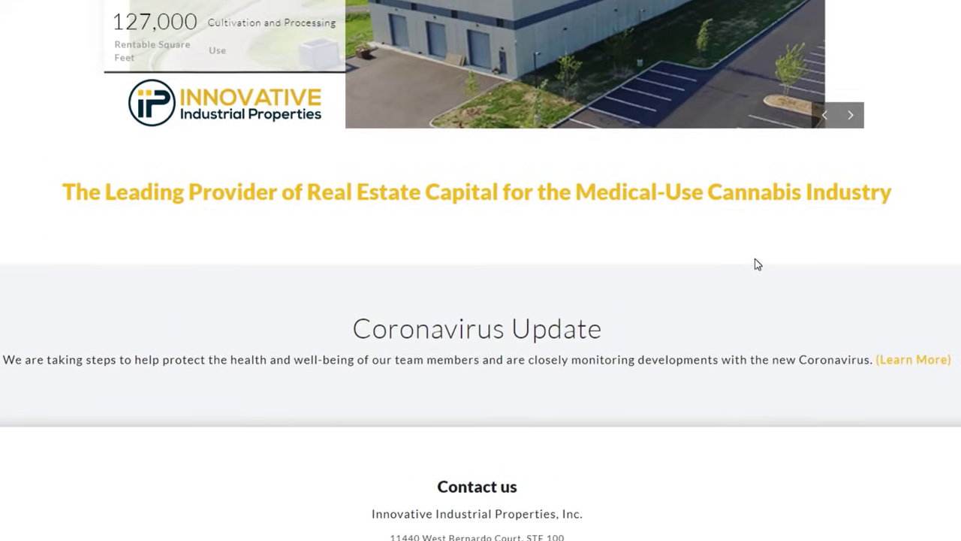
pyautogui.scroll(2, 756, 264)
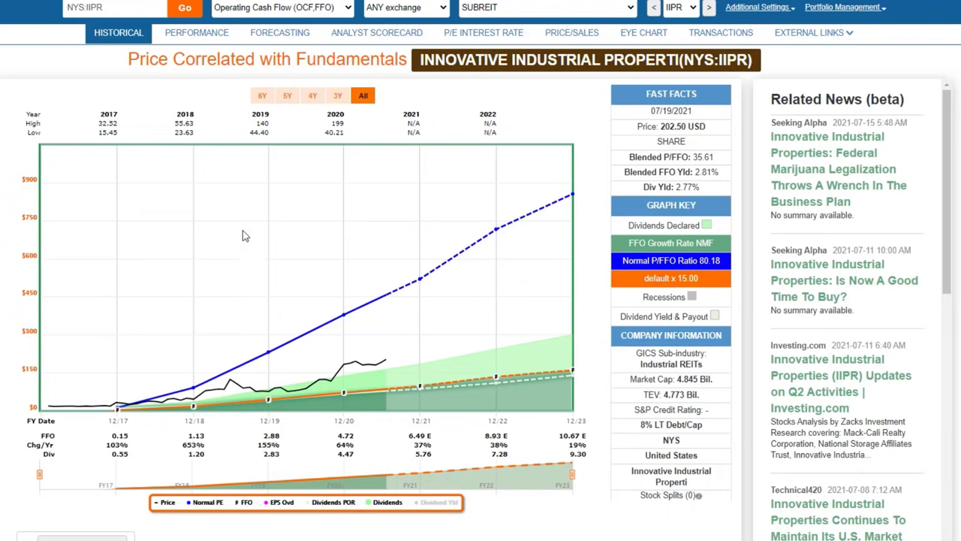
# Compare the IIPR historical price and FFO chart over 6, 5, 4 and 3 years, and return it to the full history.
pyautogui.click(261, 97)
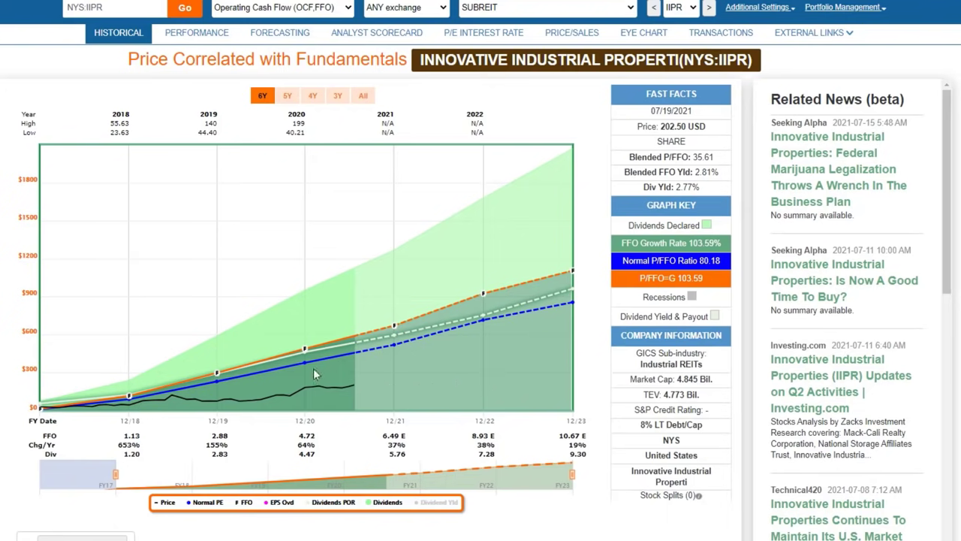
pyautogui.moveTo(376, 388)
pyautogui.moveTo(485, 300)
pyautogui.click(286, 96)
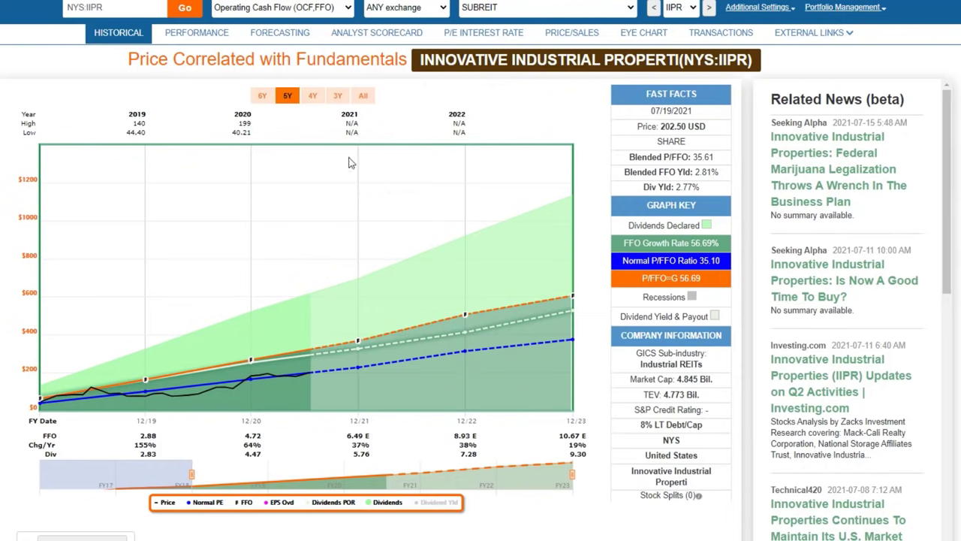
pyautogui.click(313, 96)
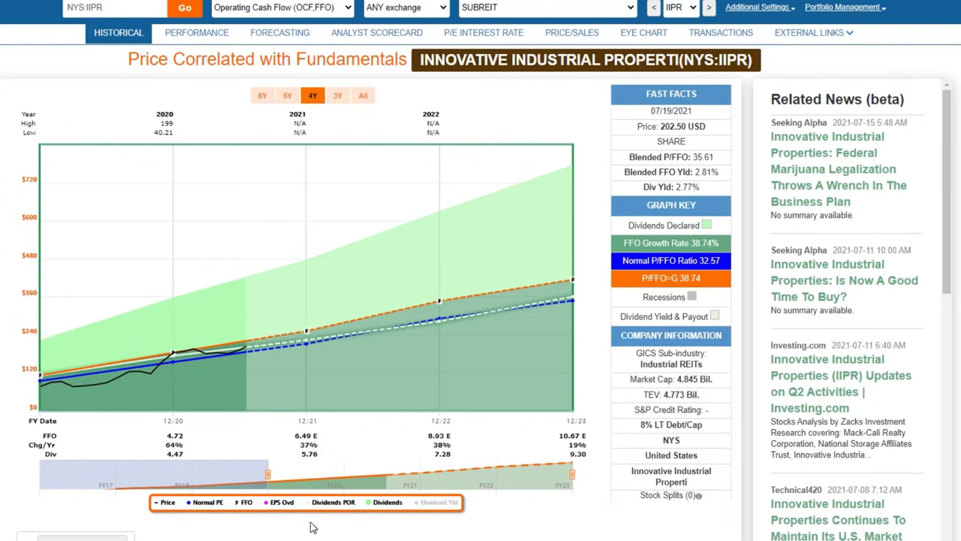
pyautogui.click(337, 97)
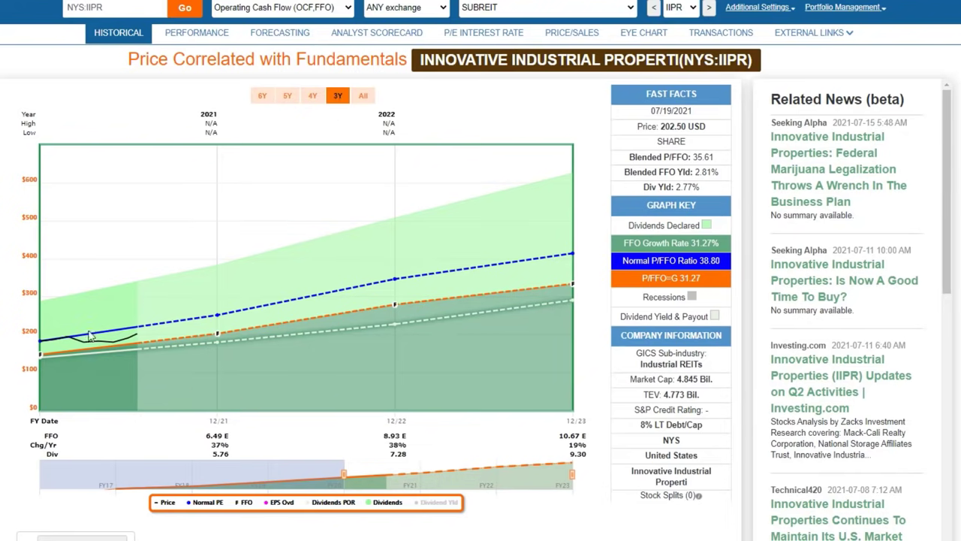
pyautogui.scroll(1, 88, 335)
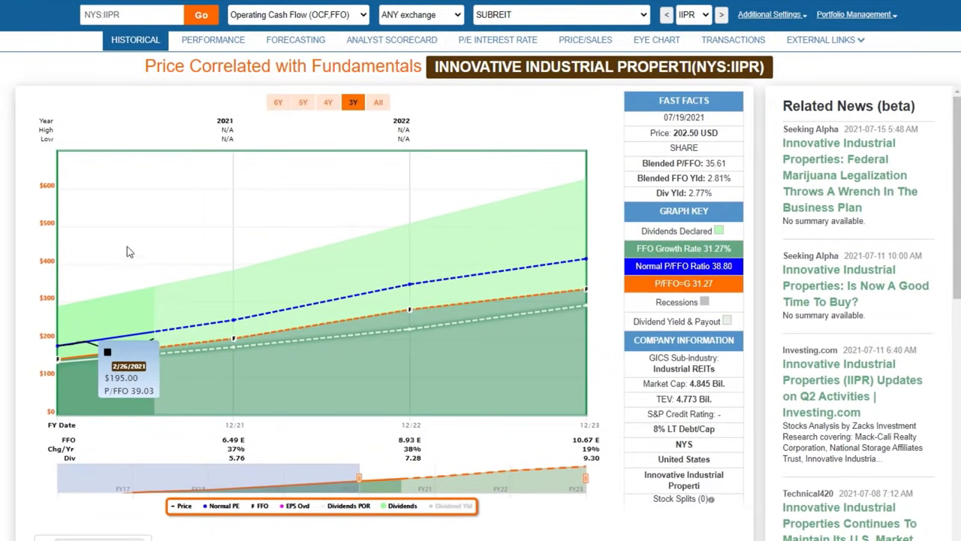
pyautogui.click(379, 102)
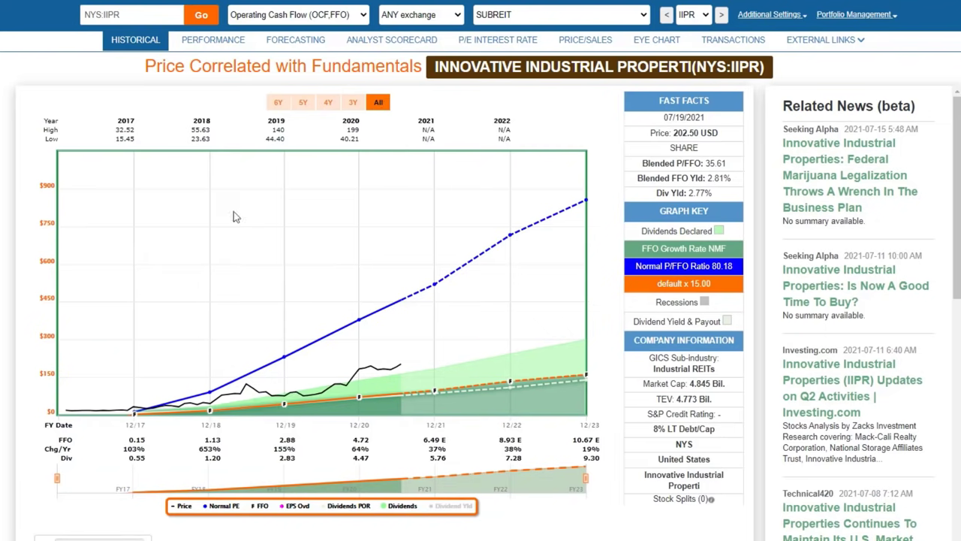
# Review the IIPR performance results, and briefly show the dividend yield line on the historical chart.
pyautogui.click(213, 40)
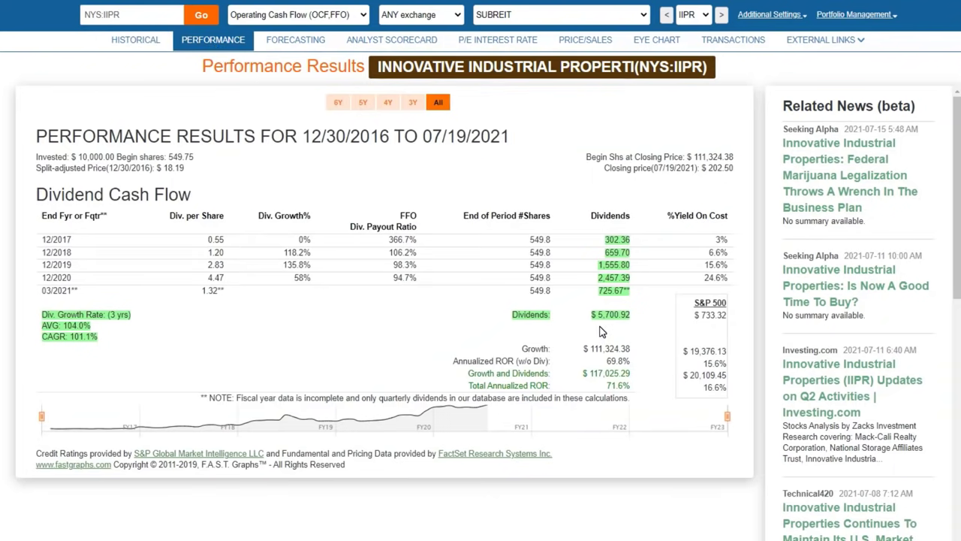
pyautogui.click(135, 40)
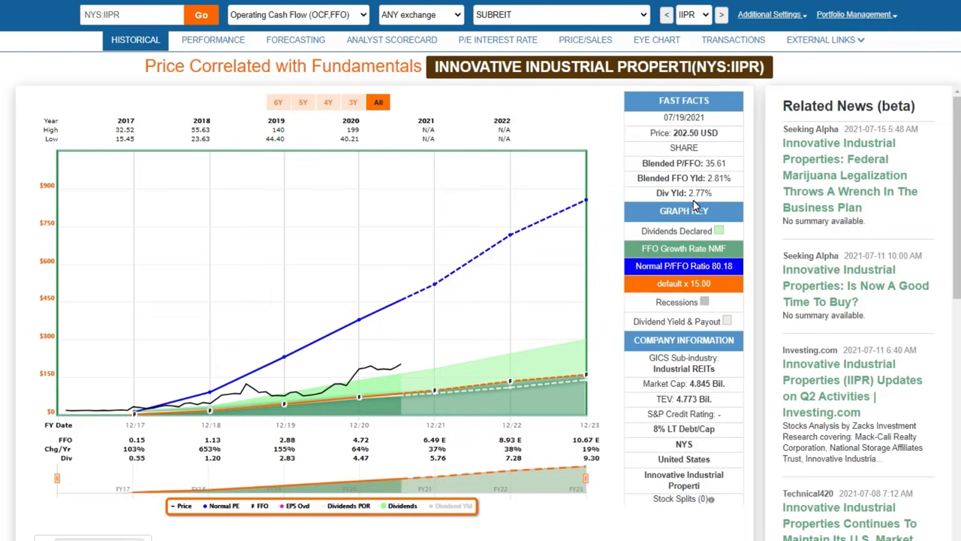
pyautogui.click(446, 509)
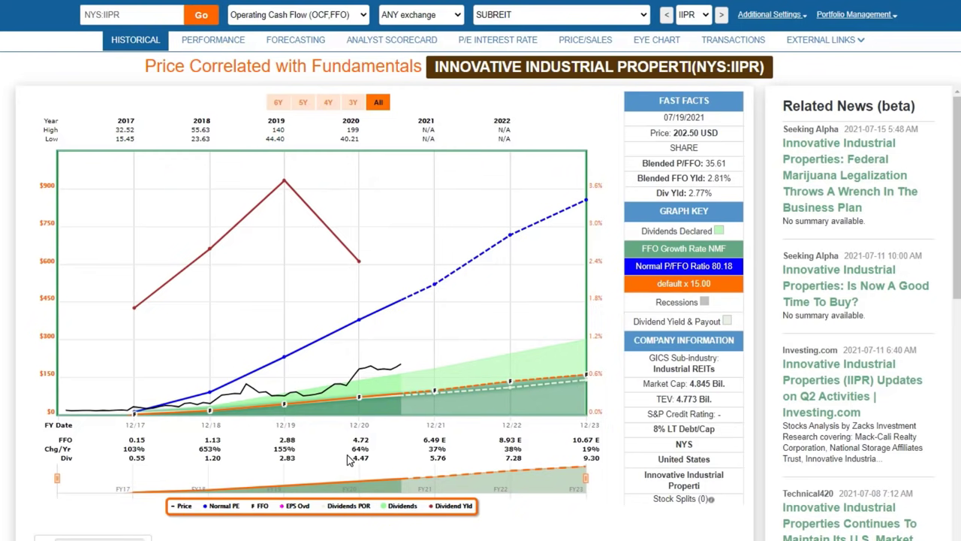
pyautogui.click(443, 509)
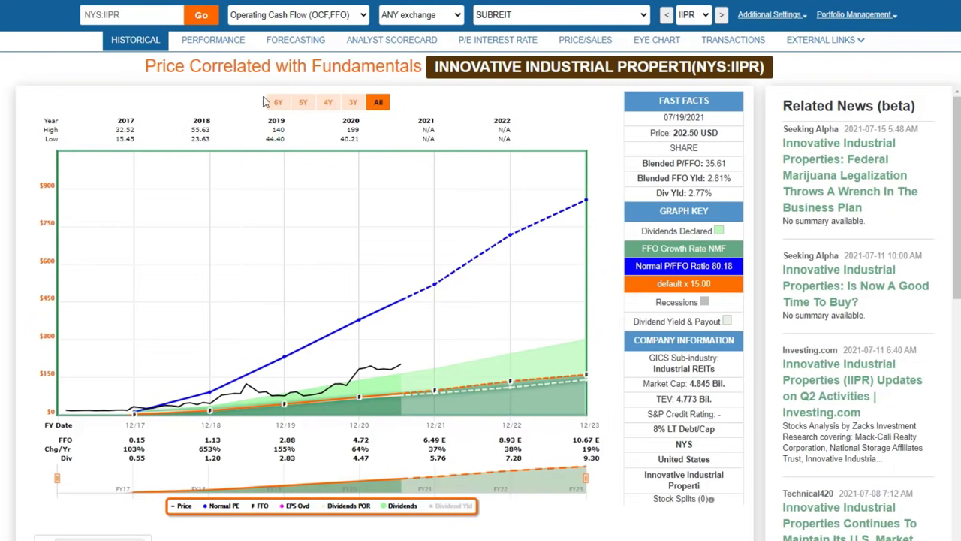
# Examine the IIPR estimates forecast, checking the 12/31/2023 returns at several P/FFO multiples against the current blended P/FFO.
pyautogui.click(295, 40)
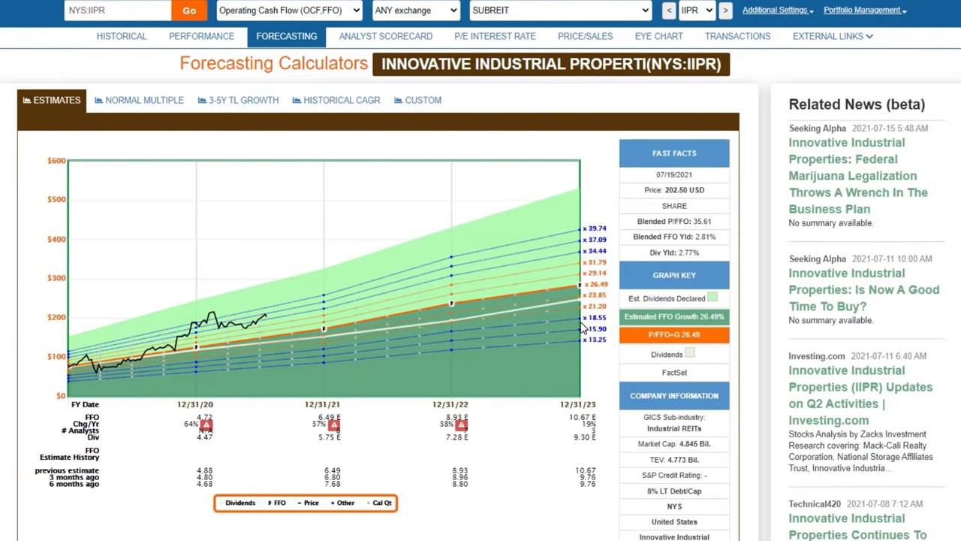
pyautogui.moveTo(579, 292)
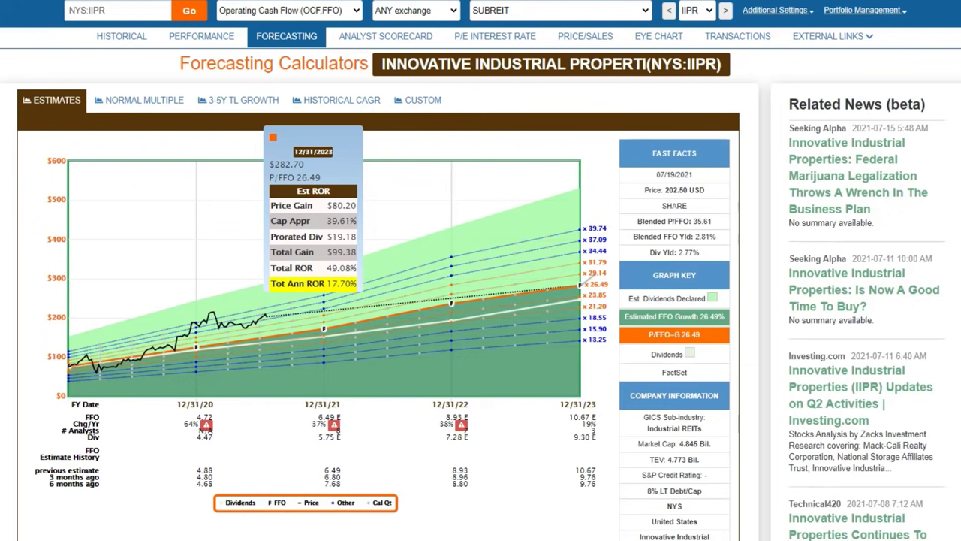
pyautogui.doubleClick(703, 221)
pyautogui.moveTo(580, 255)
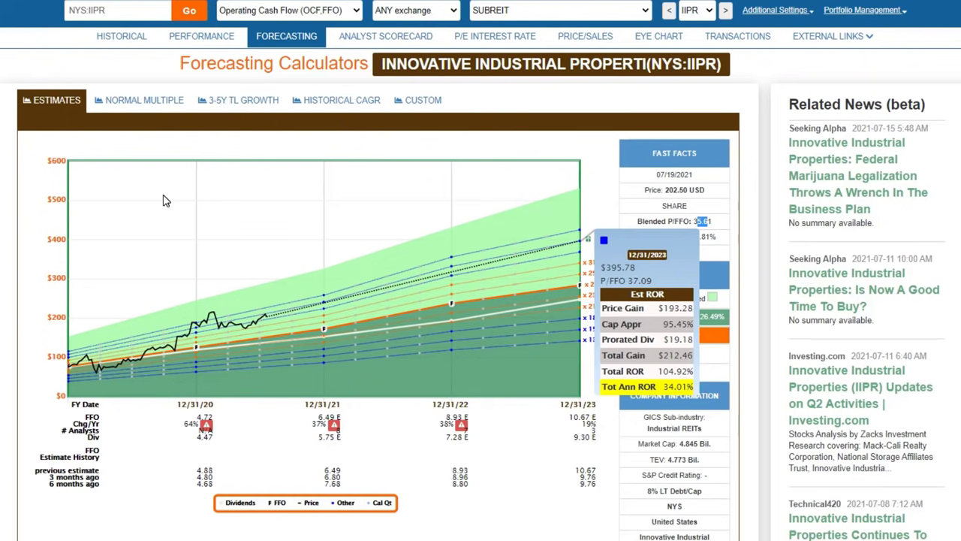
# Base the Normal Multiple forecast on the 2FY Normal PE 35.10 and inspect the lower multiples at 12/31/2023.
pyautogui.click(131, 102)
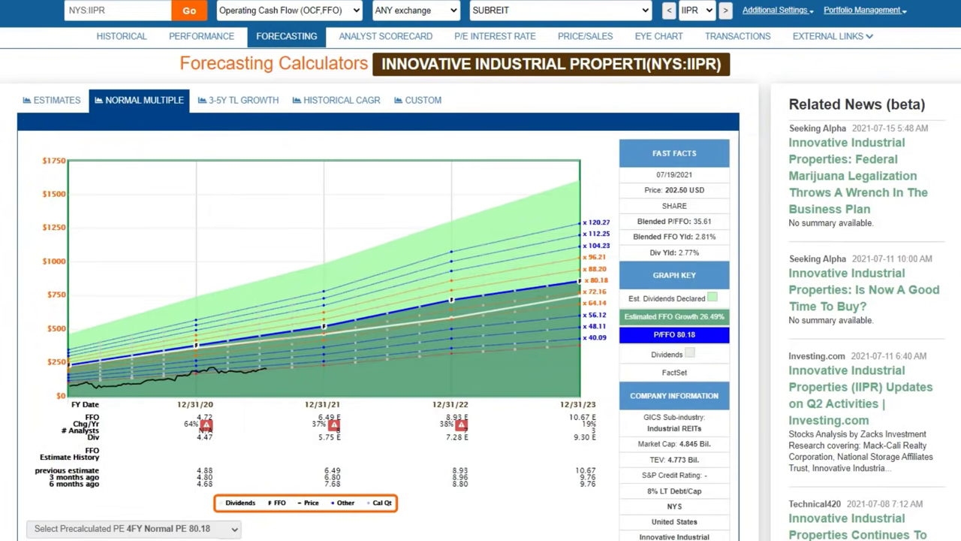
pyautogui.click(235, 529)
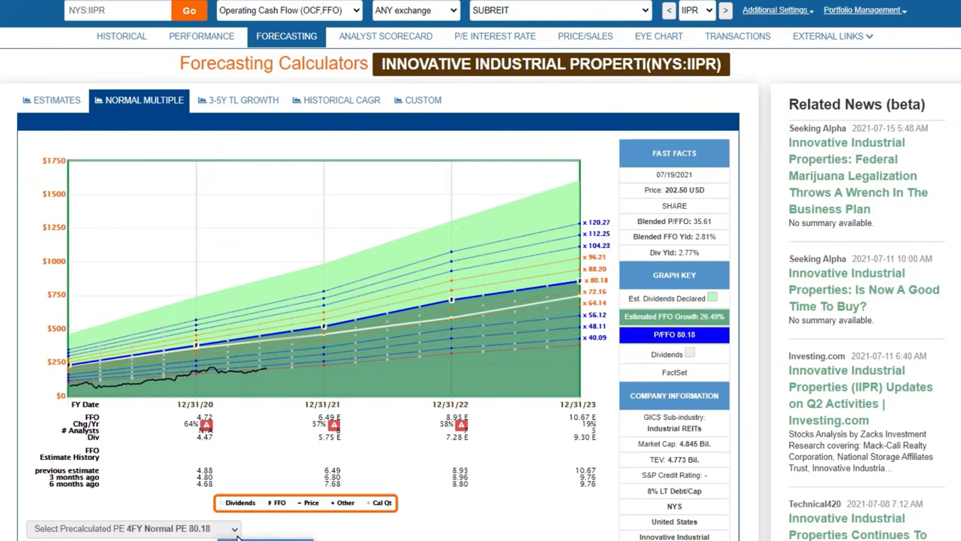
pyautogui.click(102, 37)
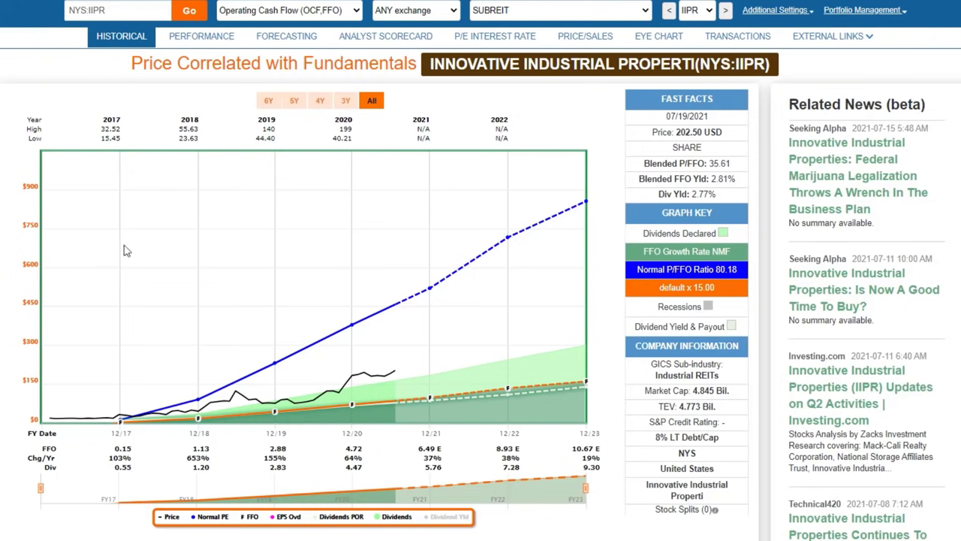
pyautogui.click(270, 39)
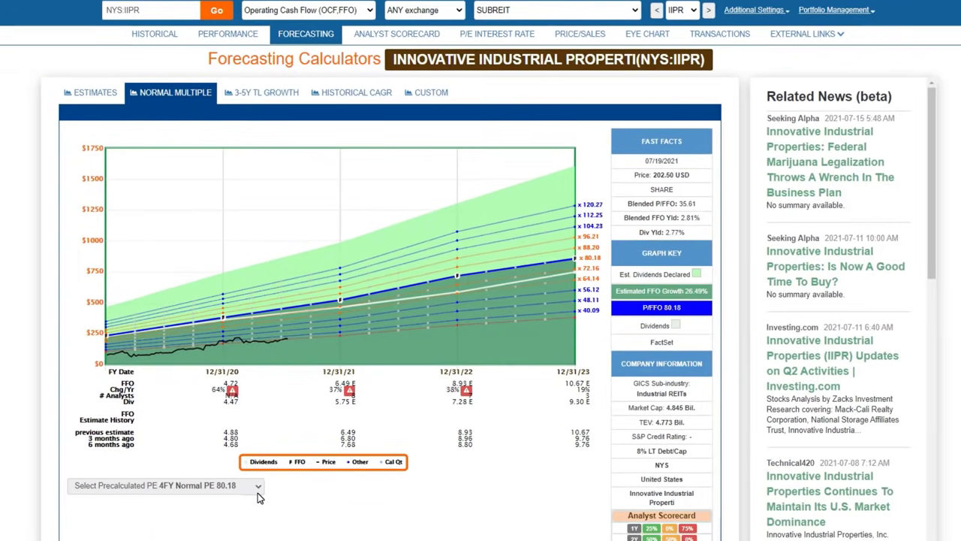
pyautogui.click(237, 522)
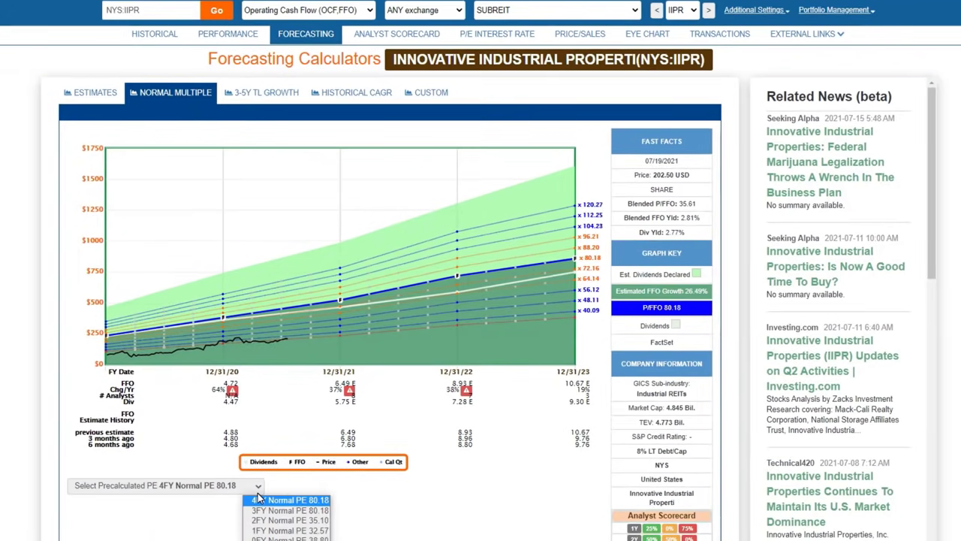
pyautogui.click(283, 521)
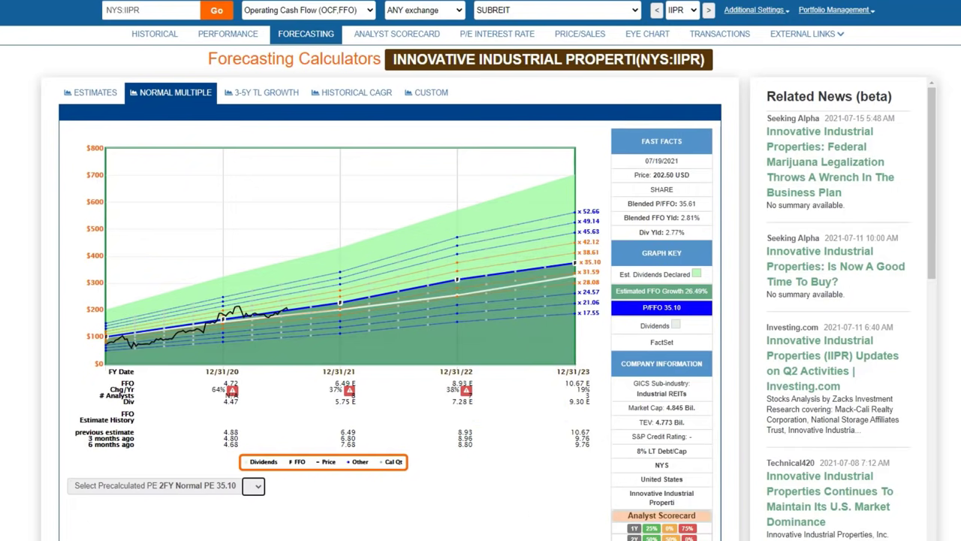
pyautogui.moveTo(299, 59); pyautogui.dragTo(382, 59)
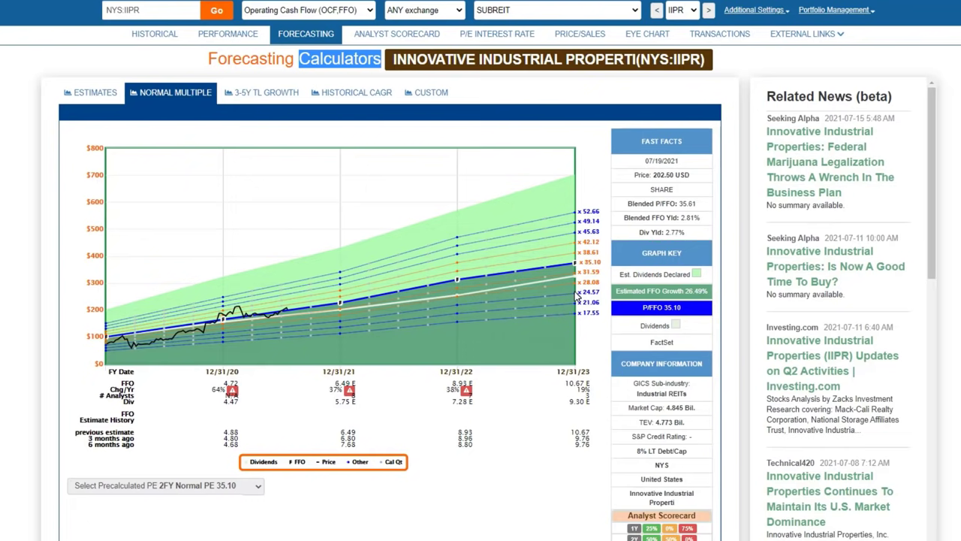
pyautogui.moveTo(577, 298)
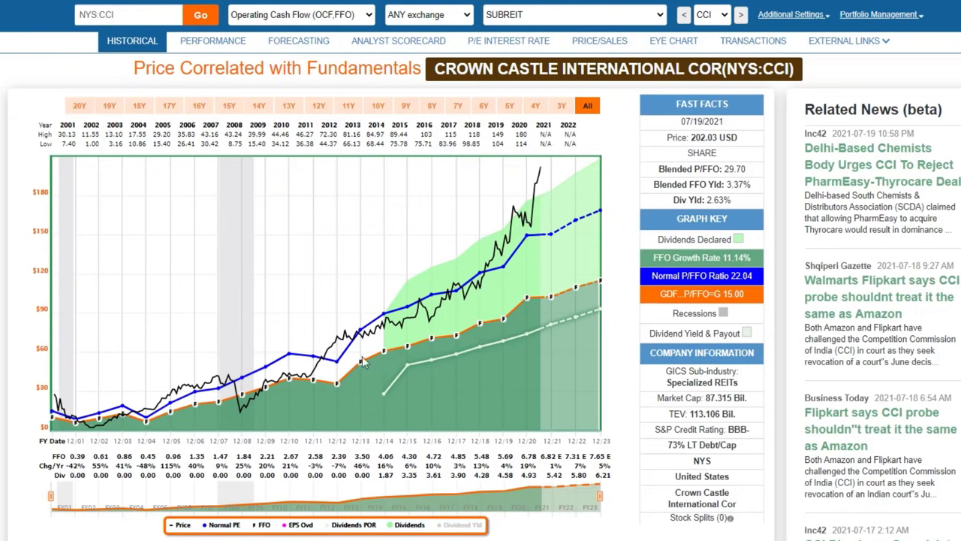
# Open Crown Castle's corporate website from the research links and read the "who we are" section of its About Us page.
pyautogui.click(841, 42)
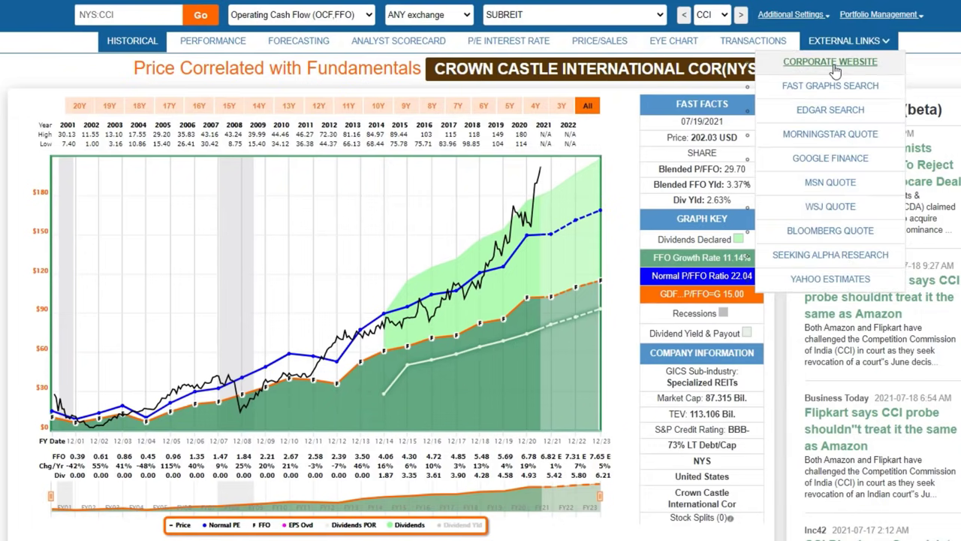
pyautogui.click(831, 62)
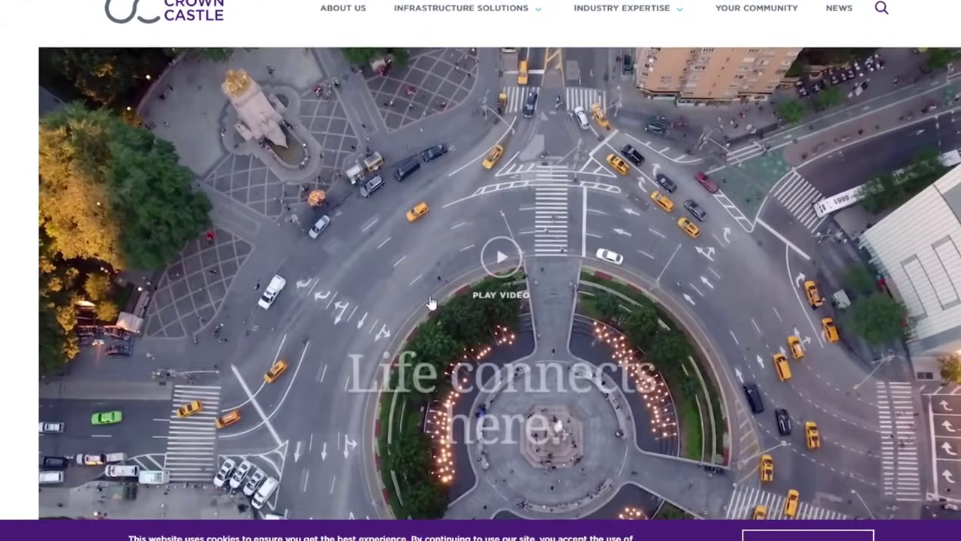
pyautogui.scroll(-2, 339, 256)
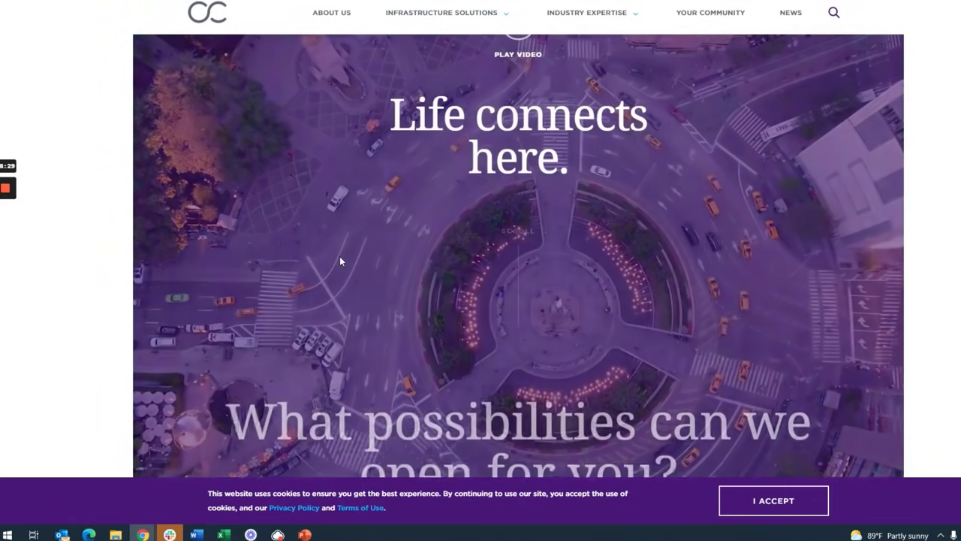
pyautogui.moveTo(426, 20)
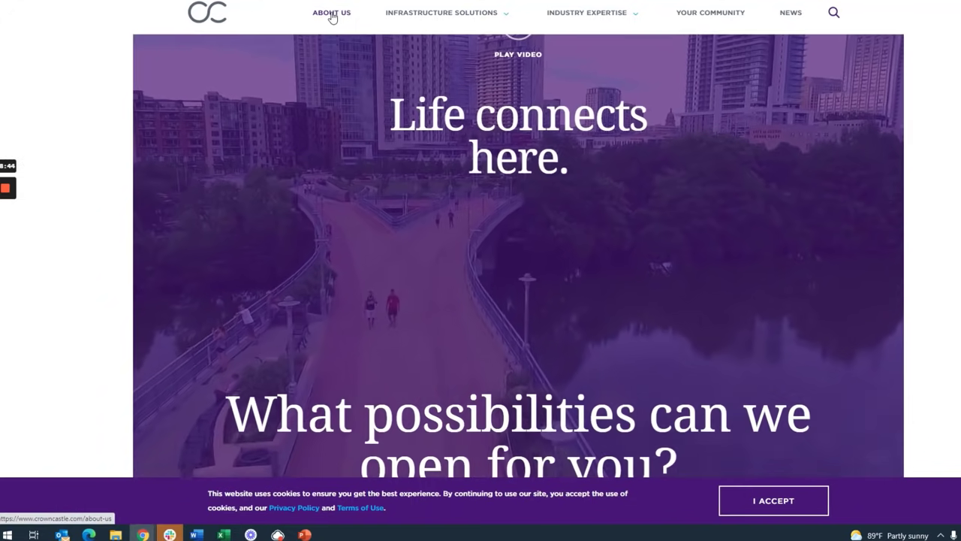
pyautogui.click(332, 15)
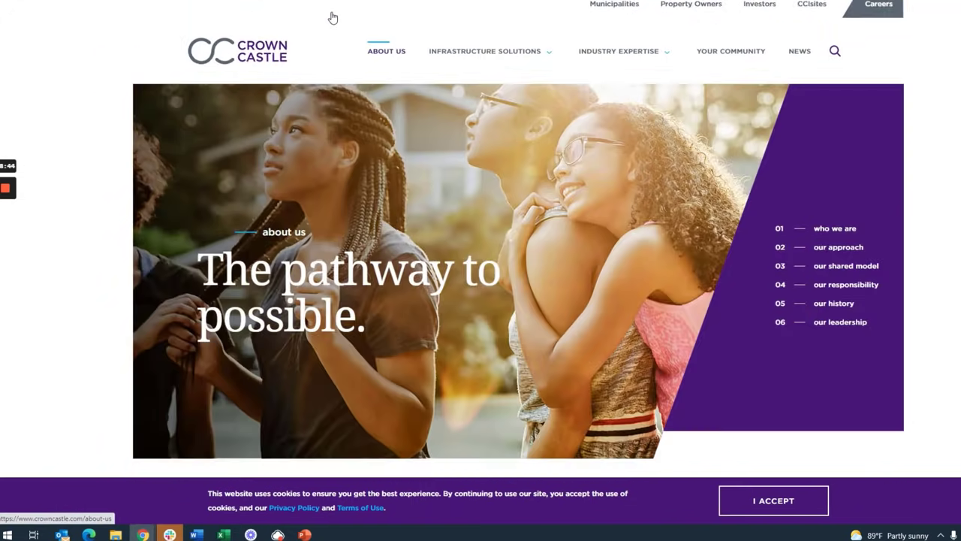
pyautogui.scroll(-5, 389, 214)
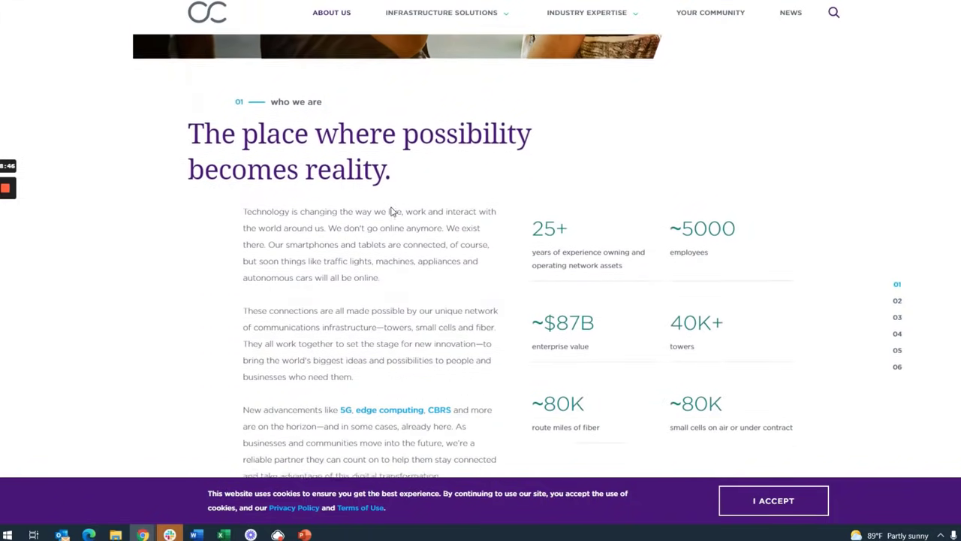
pyautogui.scroll(-1, 390, 212)
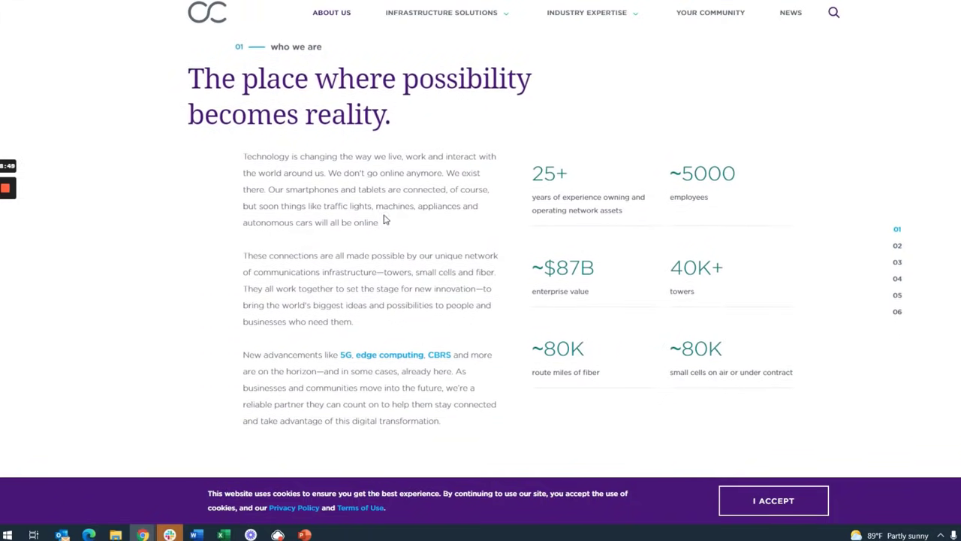
pyautogui.scroll(-1, 385, 218)
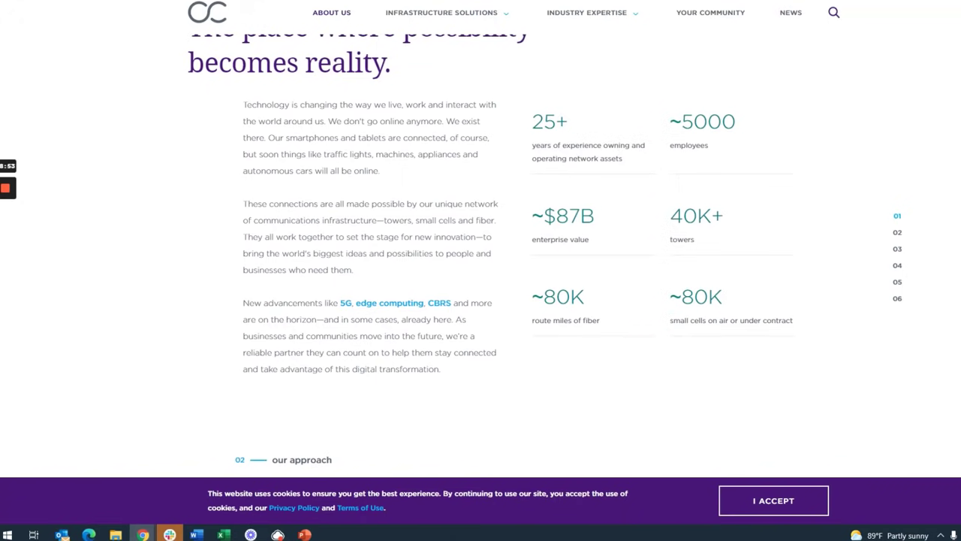
pyautogui.scroll(3, 404, 178)
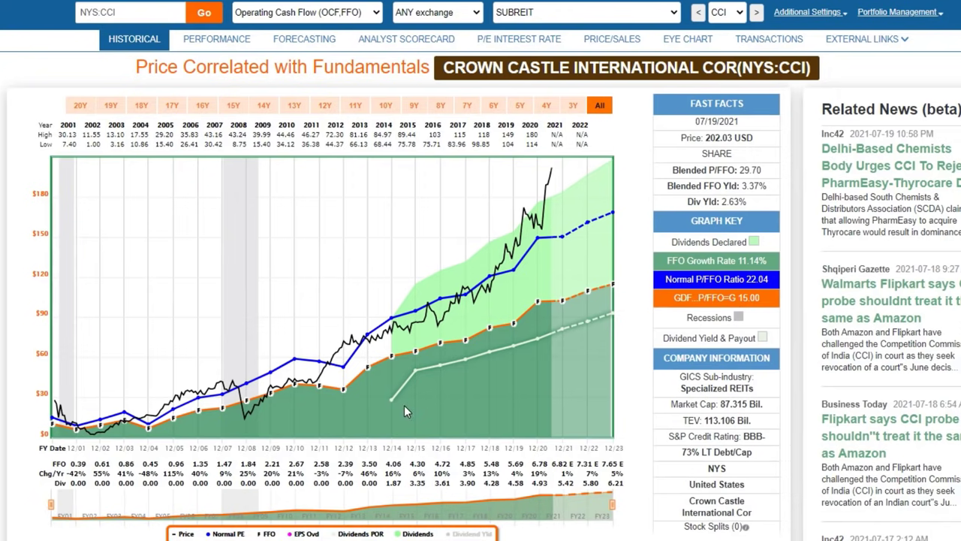
# Show the dividend yield line on the CCI historical chart and examine its peak around 2016.
pyautogui.moveTo(392, 401)
pyautogui.click(468, 533)
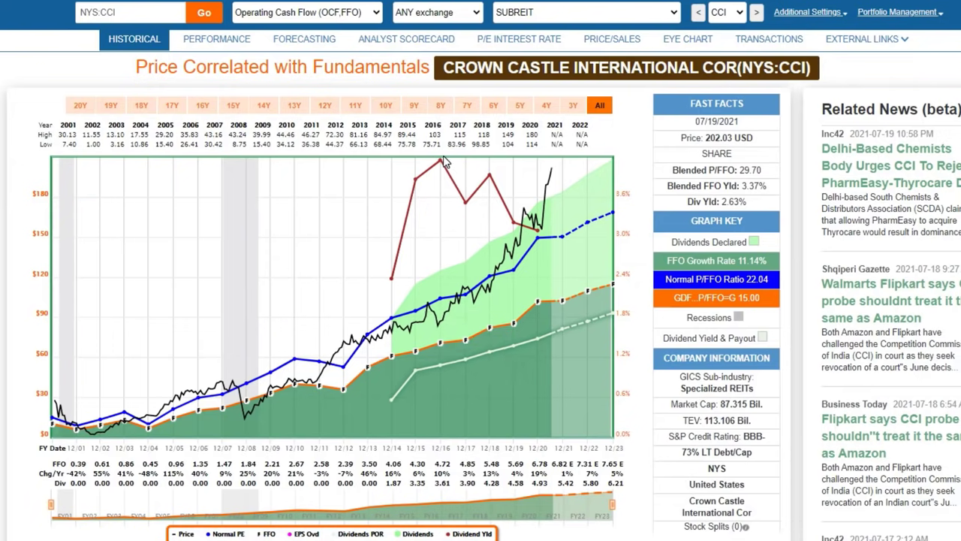
pyautogui.moveTo(441, 167)
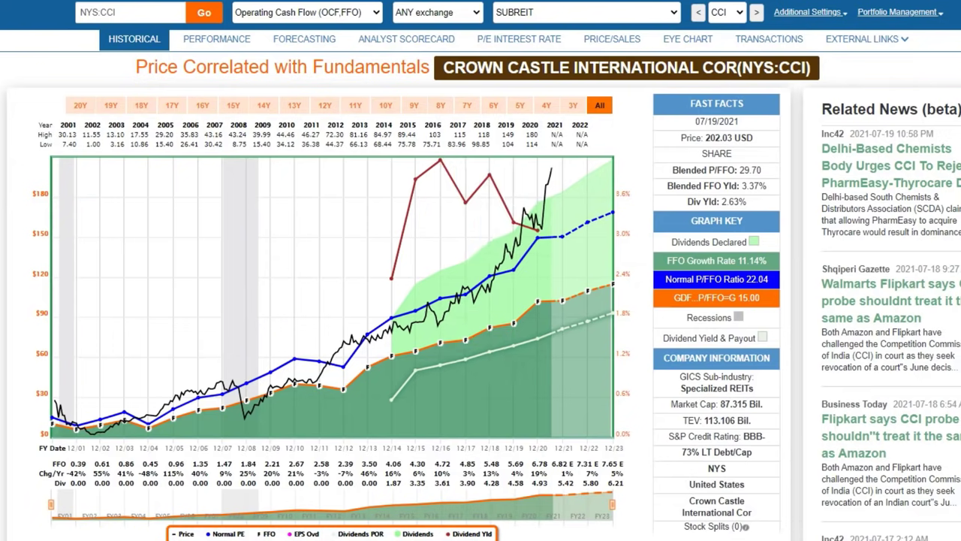
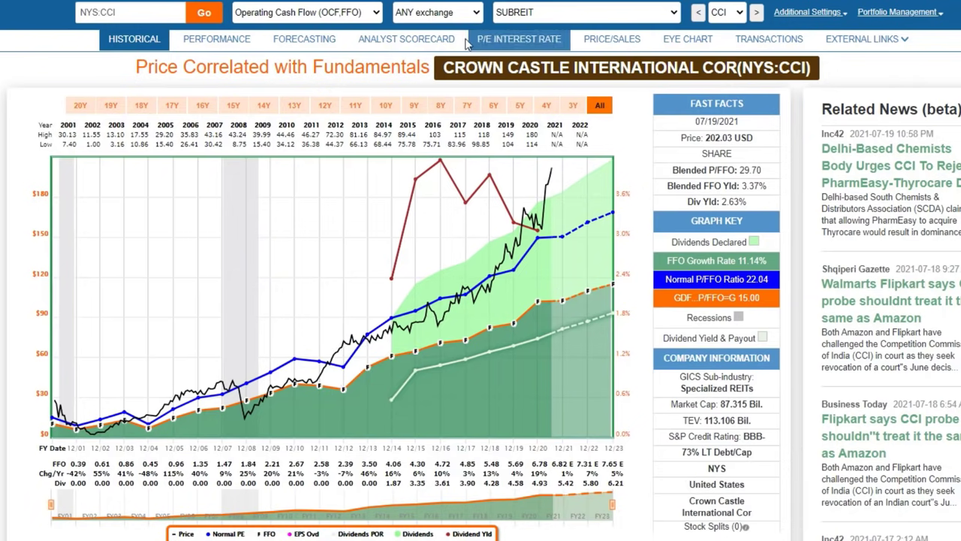
# Base the CCI historical chart on Free Cash Flow (FCF,AFFO) over the full history, and hide the dividend yield line.
pyautogui.click(377, 17)
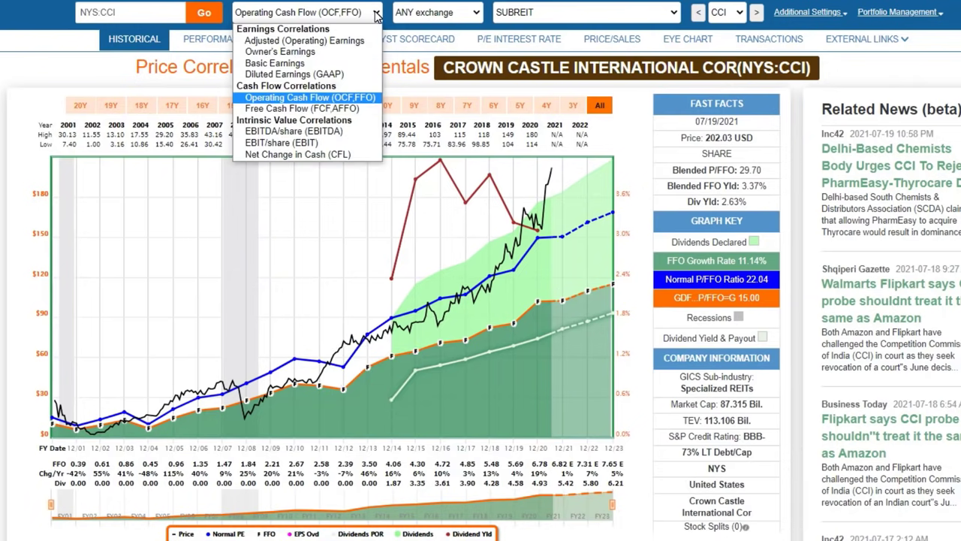
pyautogui.click(342, 110)
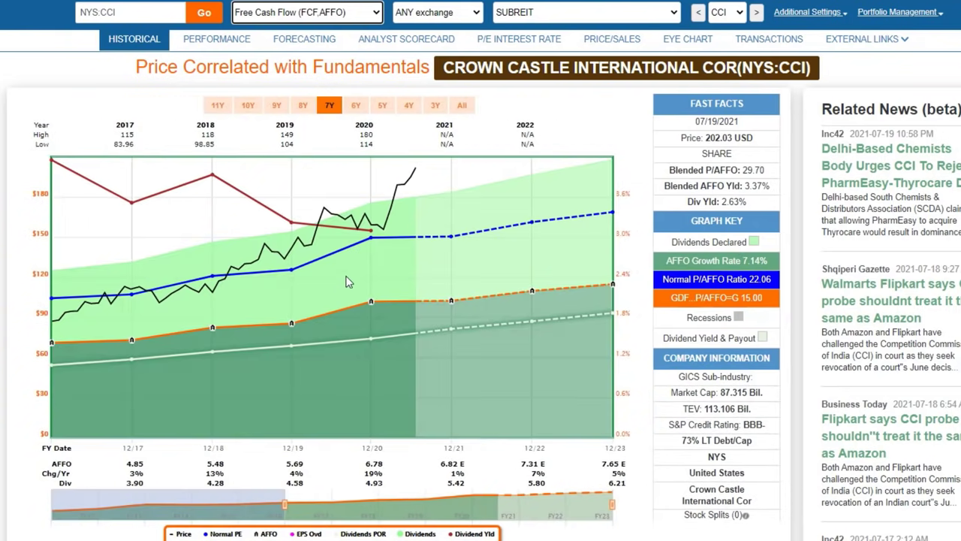
pyautogui.click(462, 106)
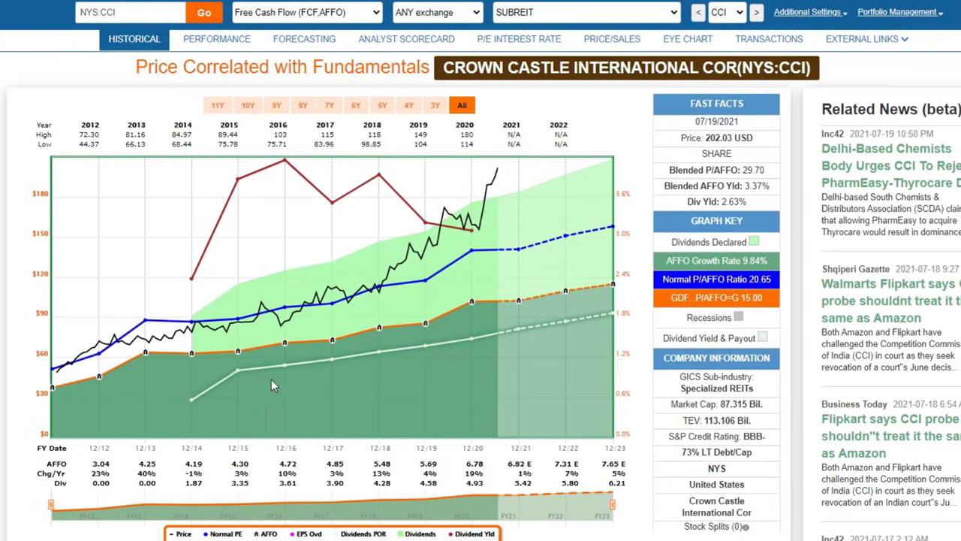
pyautogui.click(478, 533)
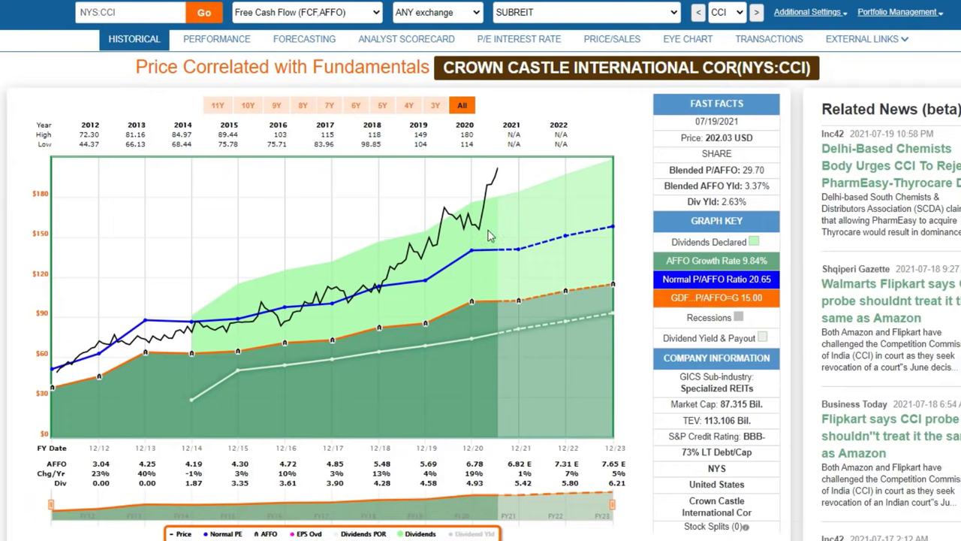
pyautogui.moveTo(501, 172)
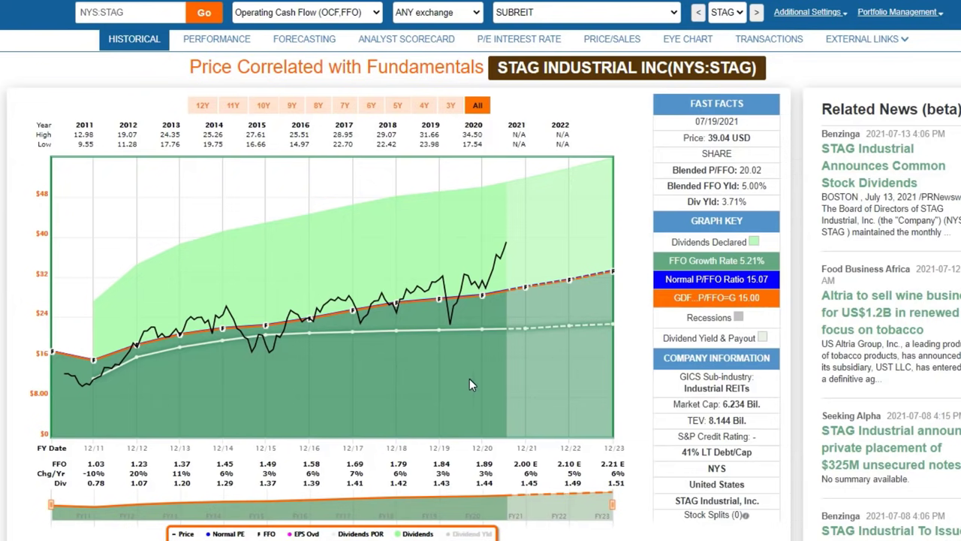
# Check STAG Industrial's price against FFO on the historical chart, and view its Estimates and 3-5Y TL Growth forecasts.
pyautogui.moveTo(169, 347)
pyautogui.moveTo(315, 327)
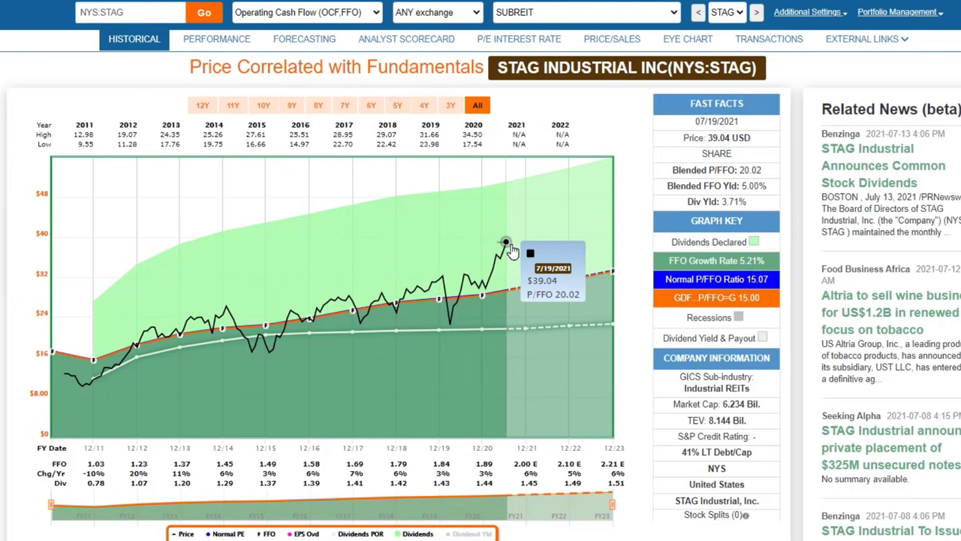
pyautogui.click(293, 46)
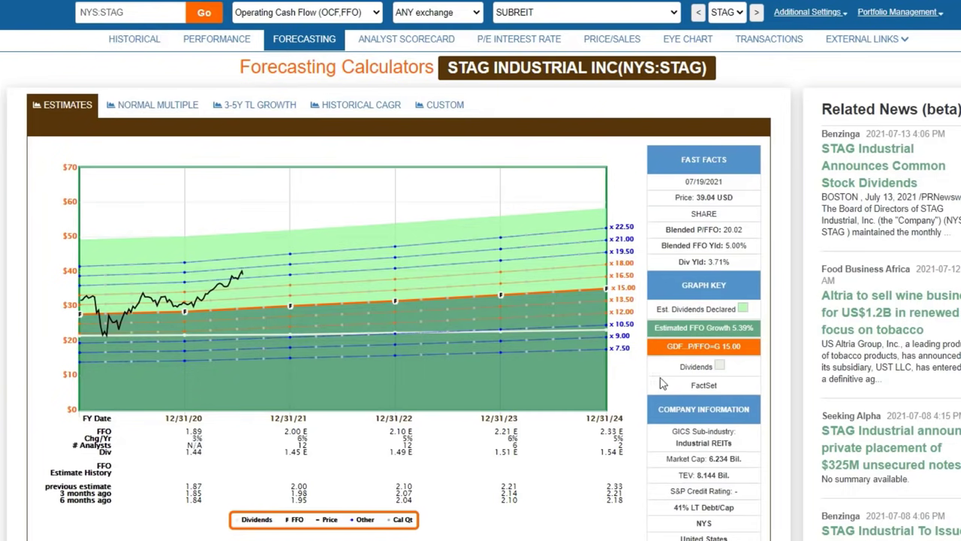
pyautogui.click(239, 113)
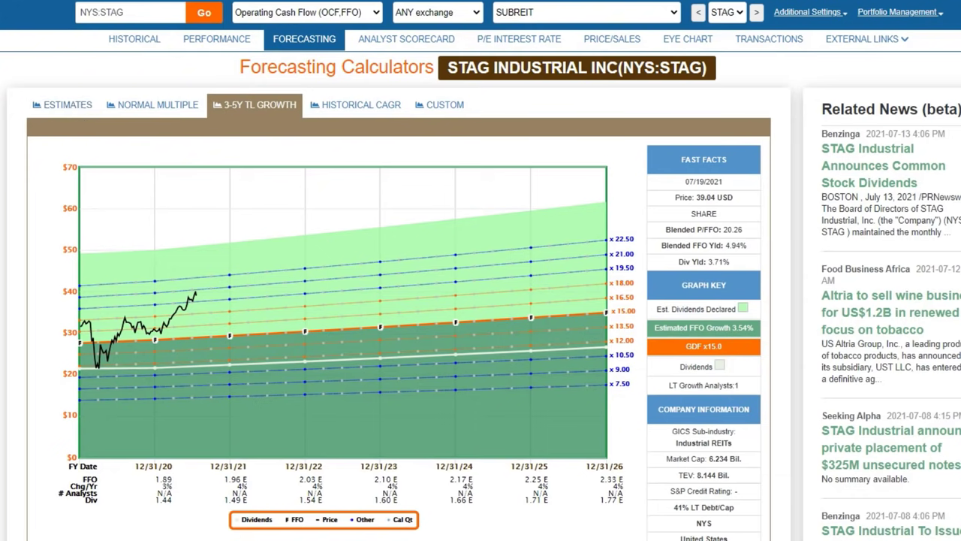
# Base the STAG forecast on Free Cash Flow (FCF,AFFO) and return to the historical chart.
pyautogui.click(379, 15)
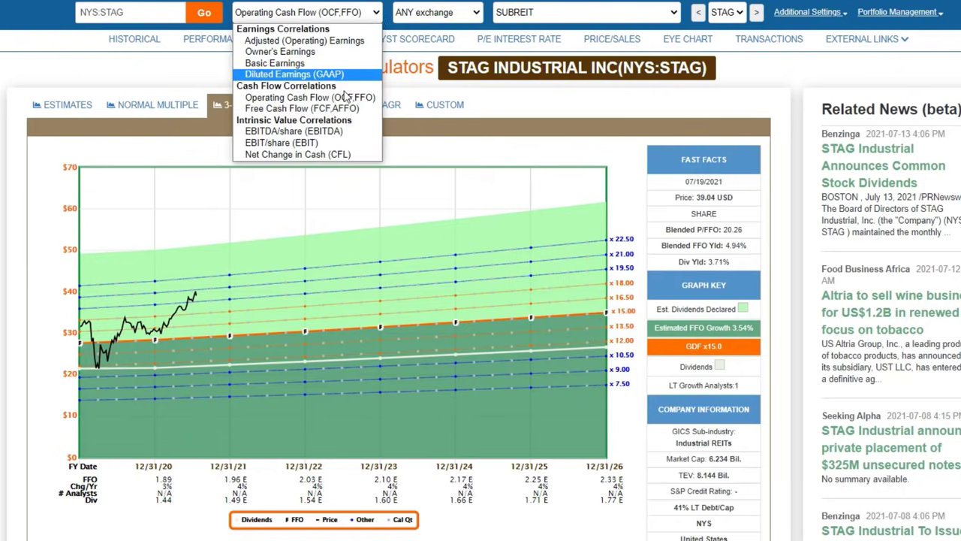
pyautogui.click(325, 109)
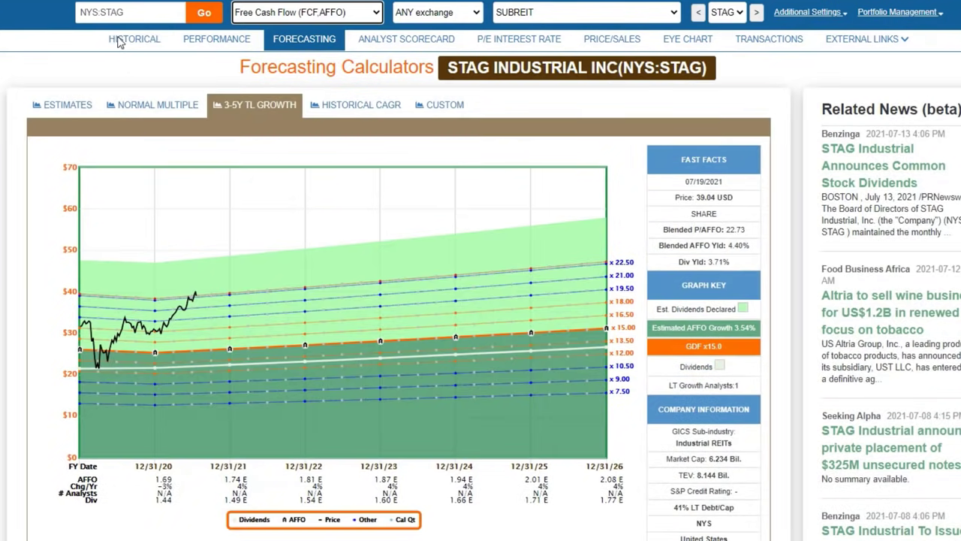
pyautogui.click(120, 40)
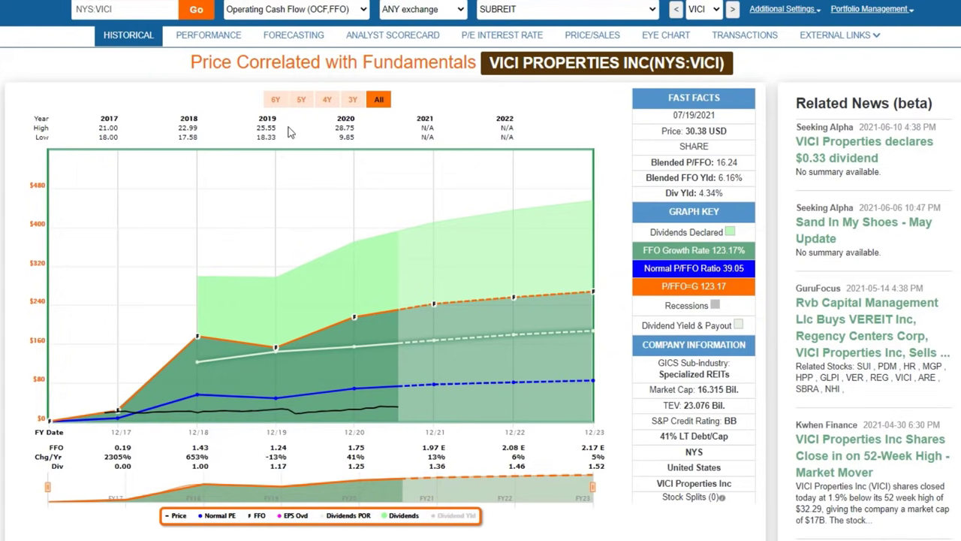
# Limit the VICI historical chart to 5 years, and read the company overview on VICI Properties' corporate website.
pyautogui.click(299, 101)
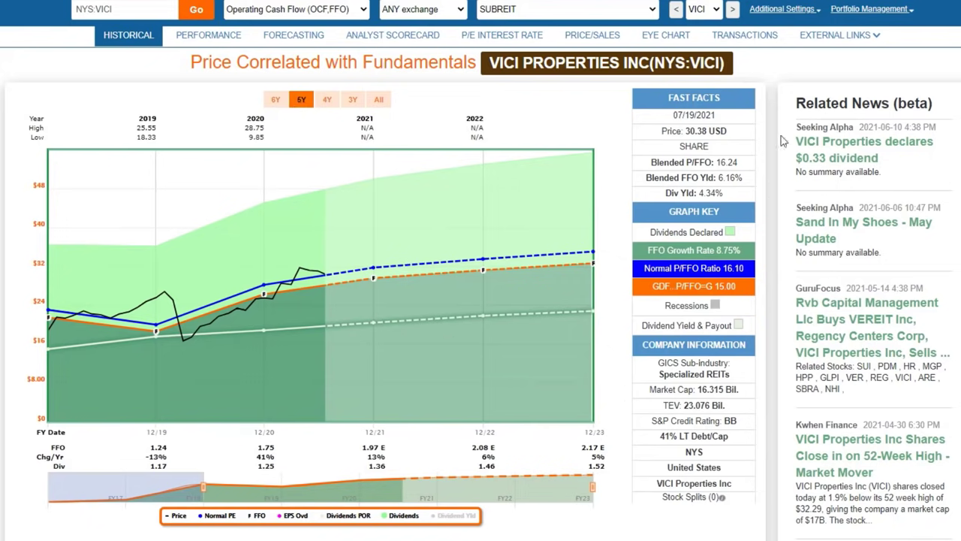
pyautogui.click(840, 34)
pyautogui.click(821, 61)
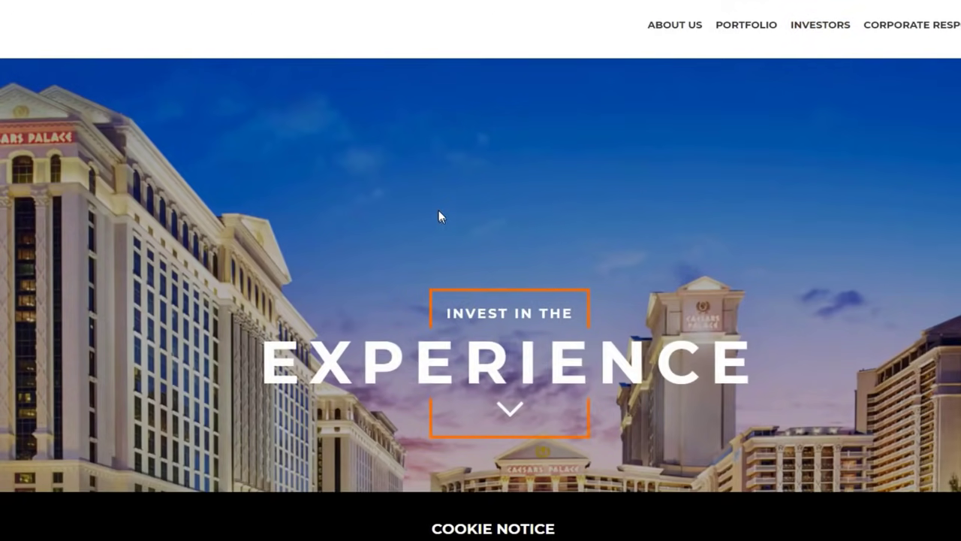
pyautogui.scroll(-2, 418, 192)
pyautogui.scroll(-3, 412, 184)
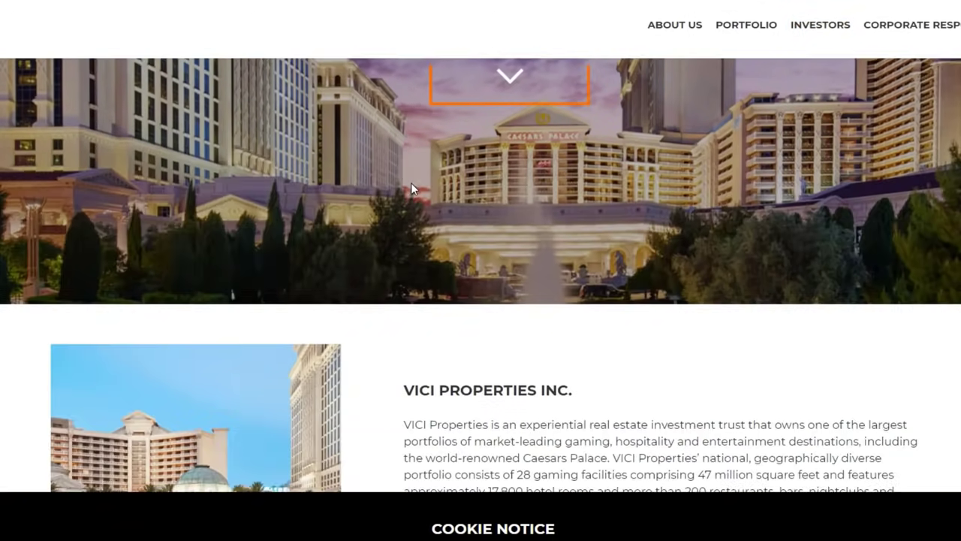
pyautogui.scroll(-2, 410, 188)
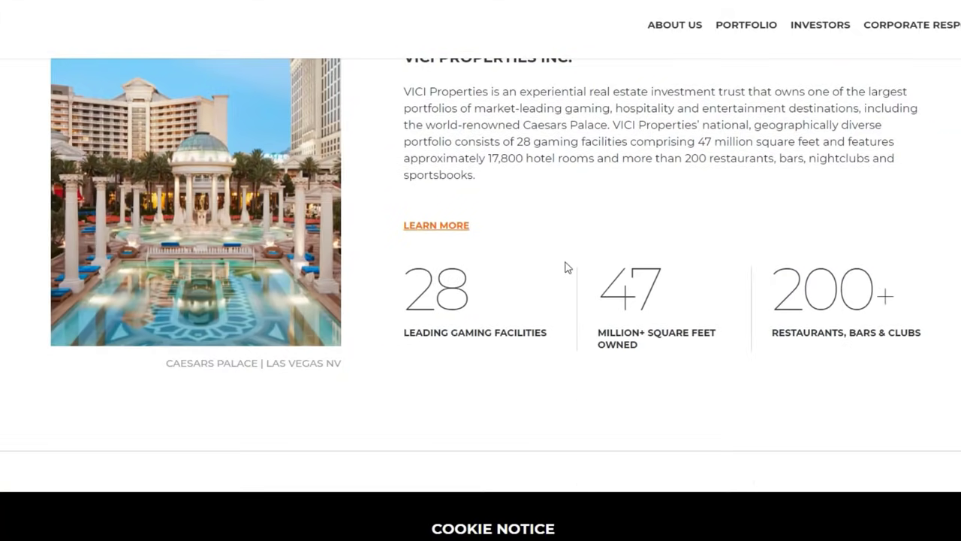
pyautogui.scroll(1, 567, 265)
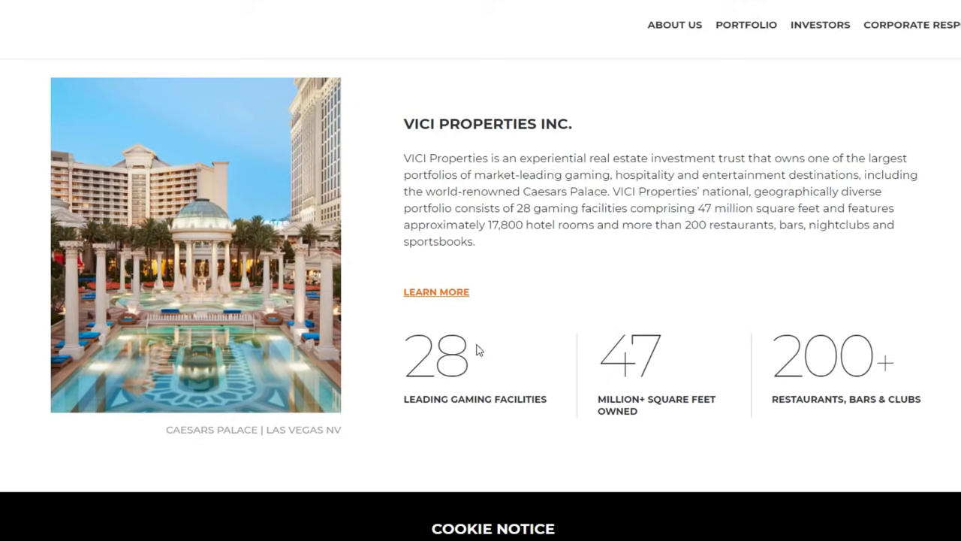
pyautogui.scroll(3, 458, 268)
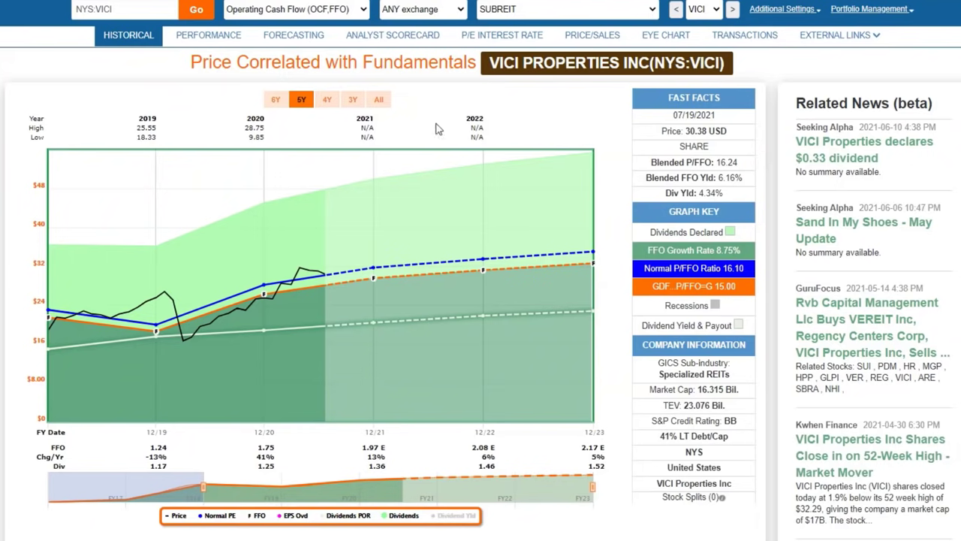
# Compare the VICI historical chart over its full history with the 5-year view.
pyautogui.click(380, 101)
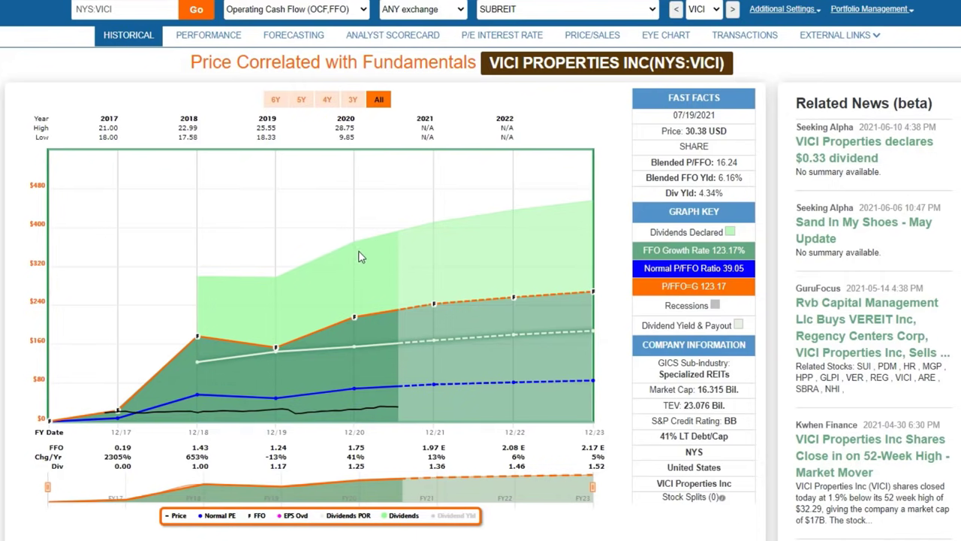
pyautogui.click(301, 100)
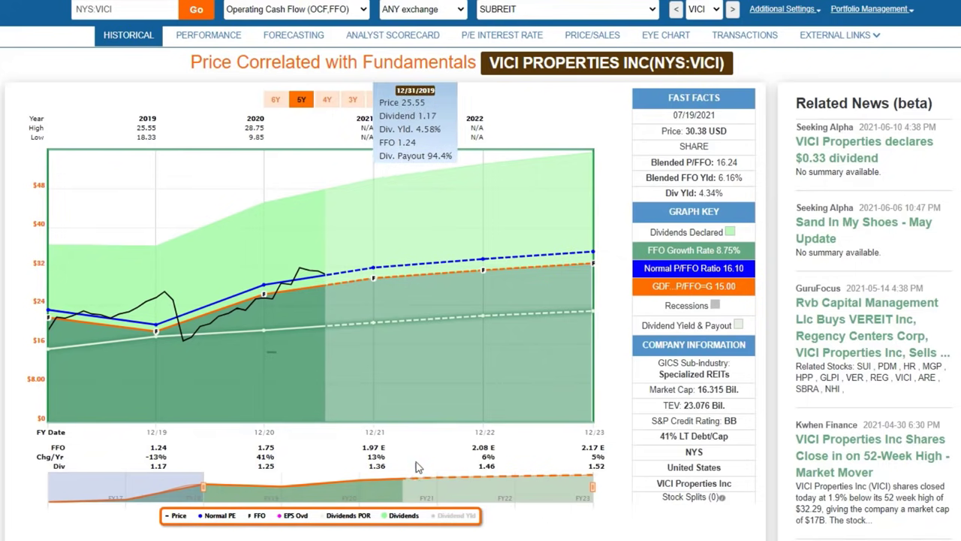
# Review the VICI Estimates and 3-5Y TL Growth forecasts, and open its 5-year performance results.
pyautogui.scroll(1, 229, 169)
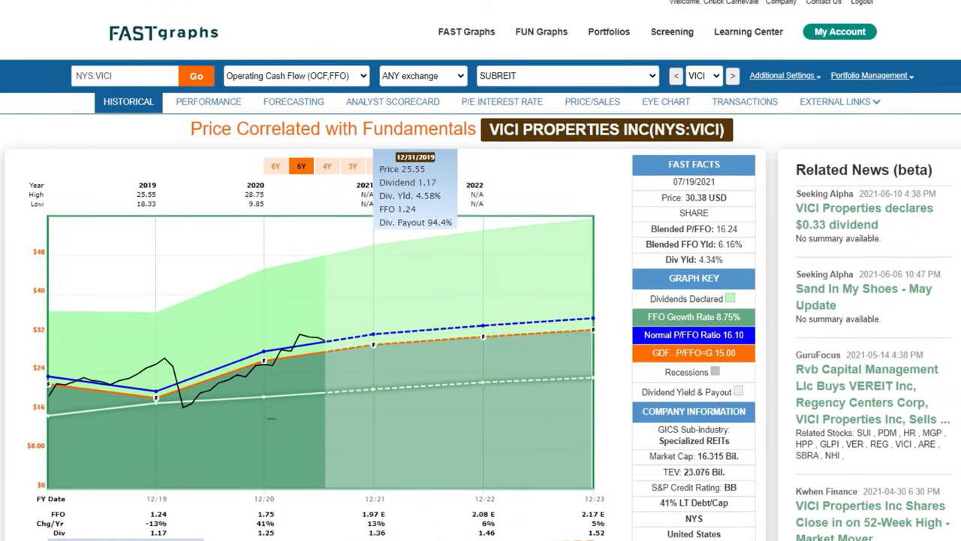
pyautogui.click(291, 109)
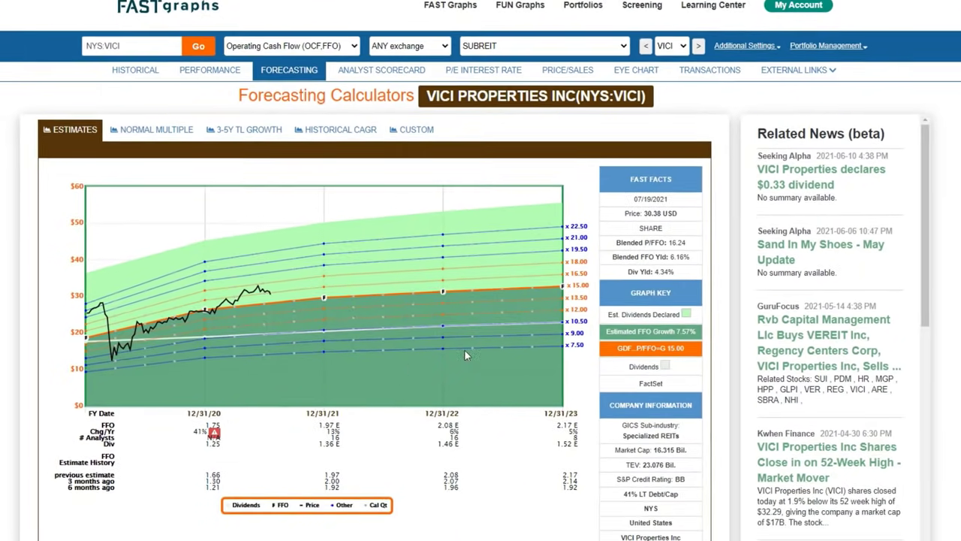
pyautogui.click(232, 130)
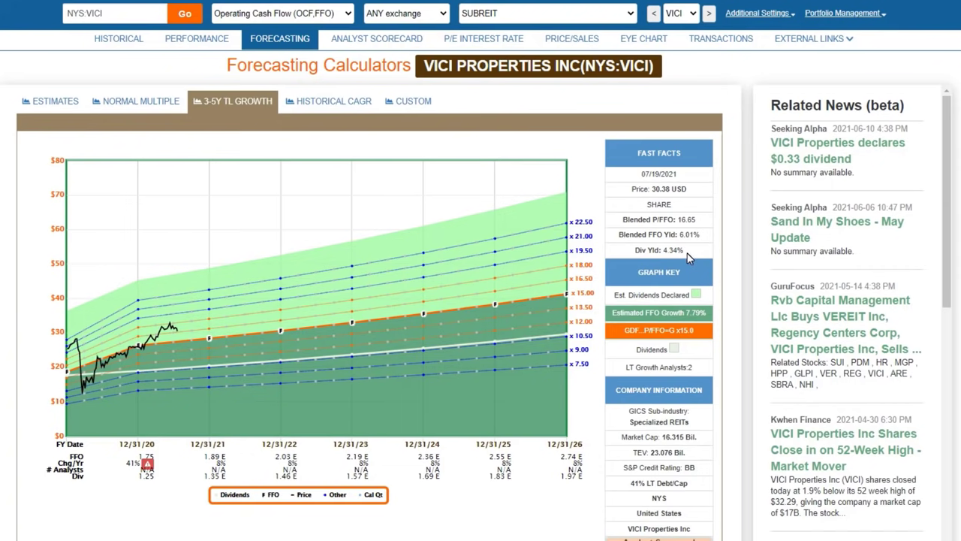
pyautogui.click(173, 44)
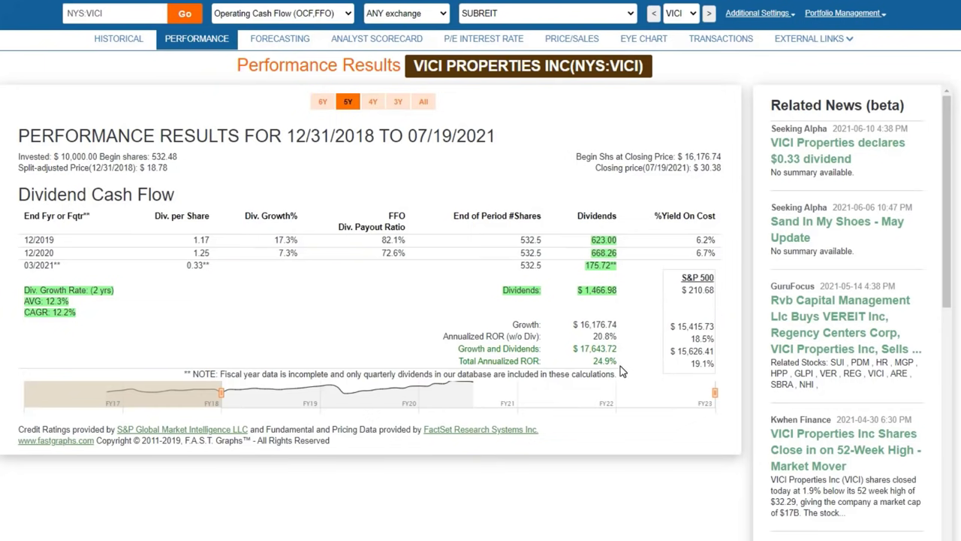
# Return to the VICI historical chart and base it on Free Cash Flow (FCF,AFFO).
pyautogui.click(101, 42)
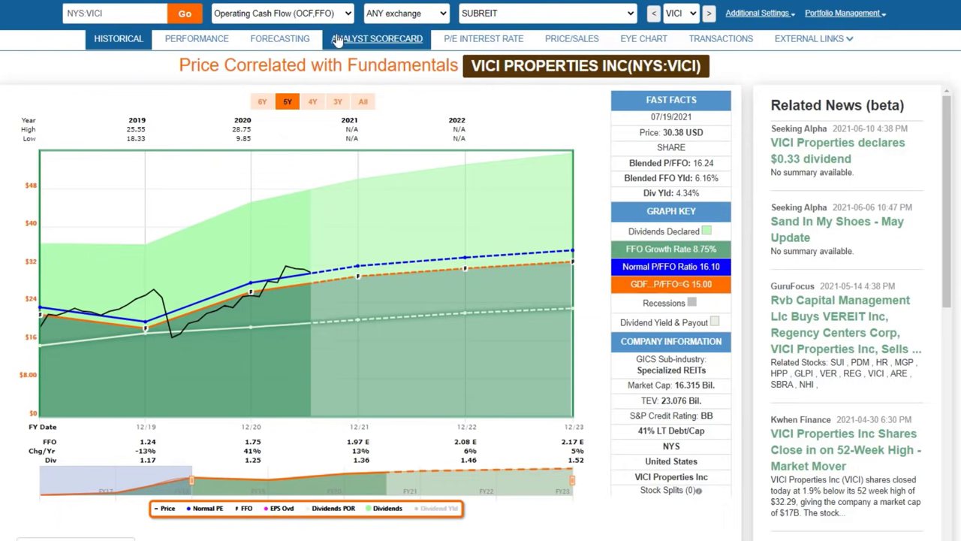
pyautogui.click(349, 15)
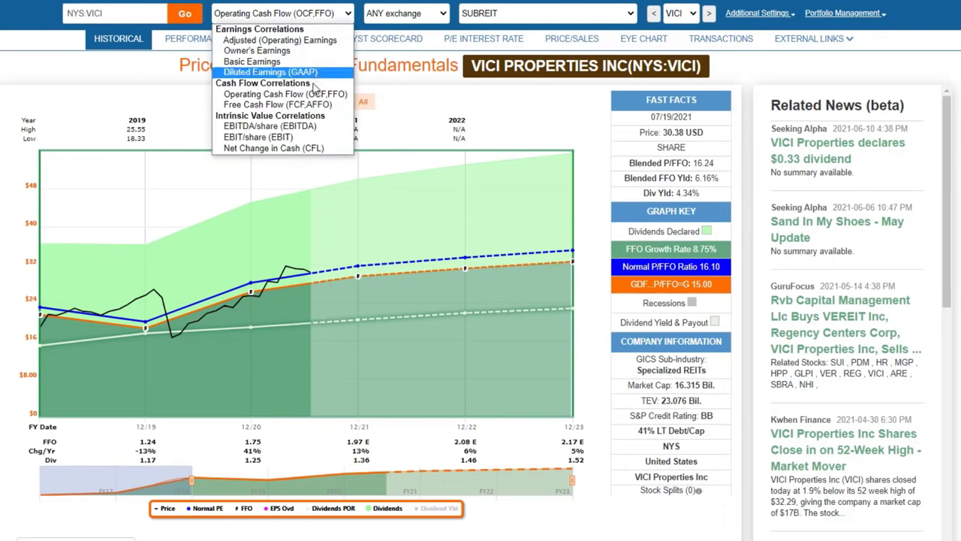
pyautogui.click(306, 110)
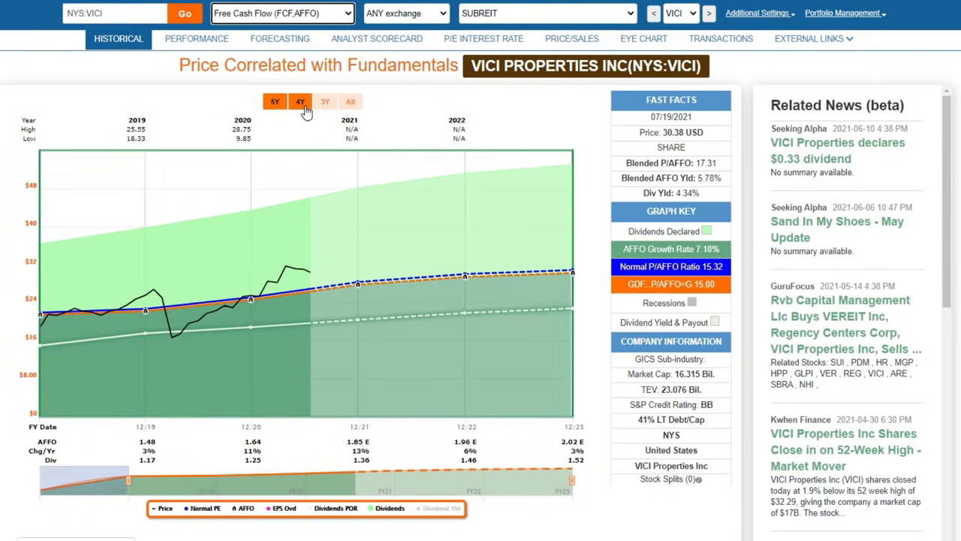
# Show the VICI Normal Multiple forecast and set its precalculated PE to 2FY Normal PE 15.32.
pyautogui.click(266, 43)
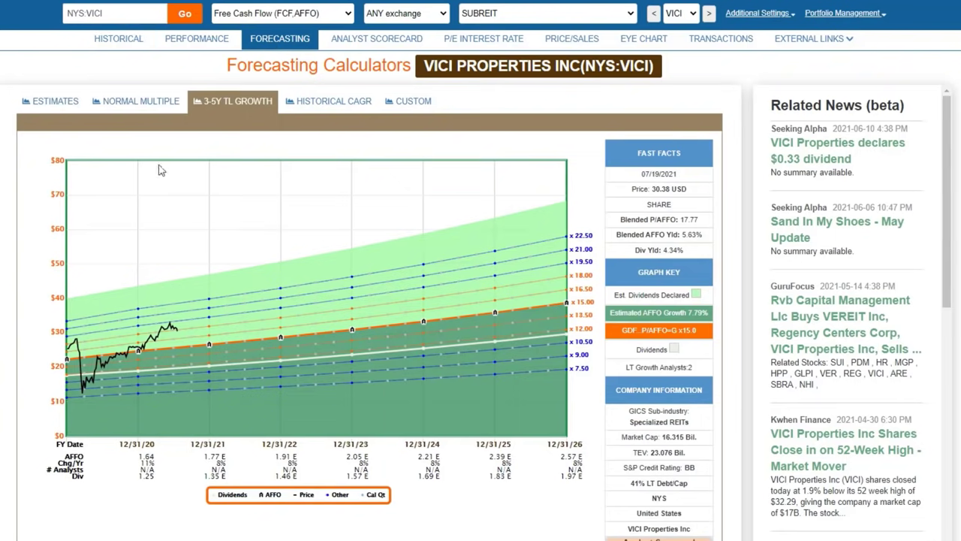
pyautogui.click(129, 102)
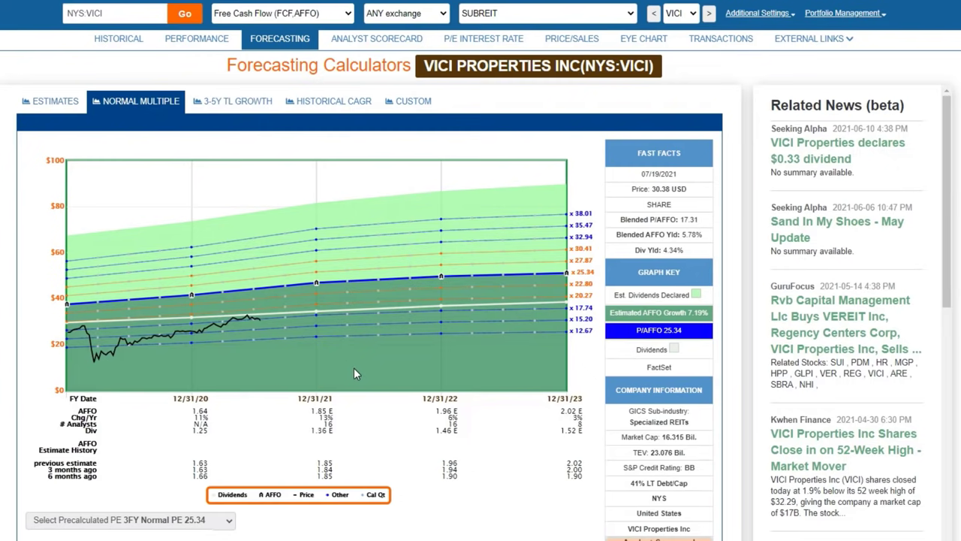
pyautogui.click(229, 521)
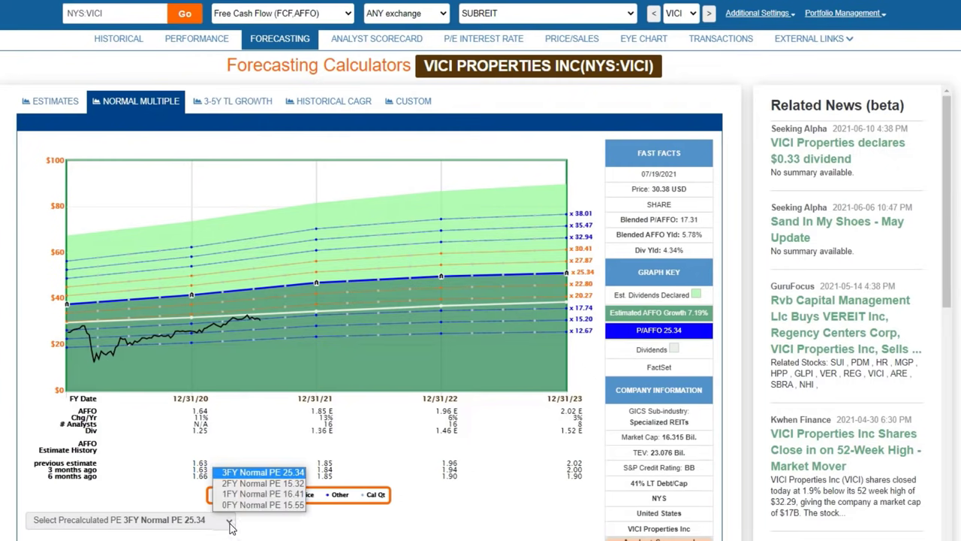
pyautogui.click(261, 483)
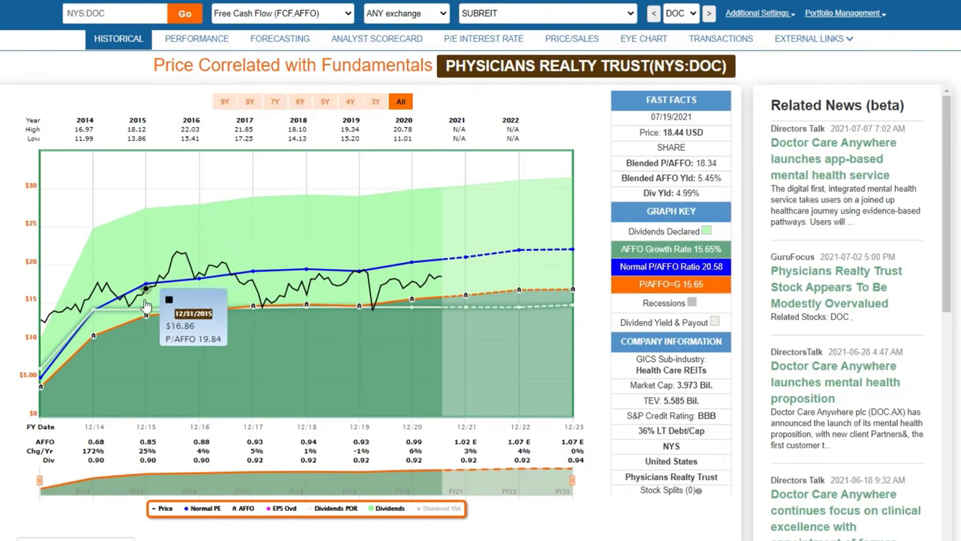
# Examine the Physicians Realty Trust (DOC) historical AFFO chart and limit it to 8 years.
pyautogui.scroll(-1, 246, 389)
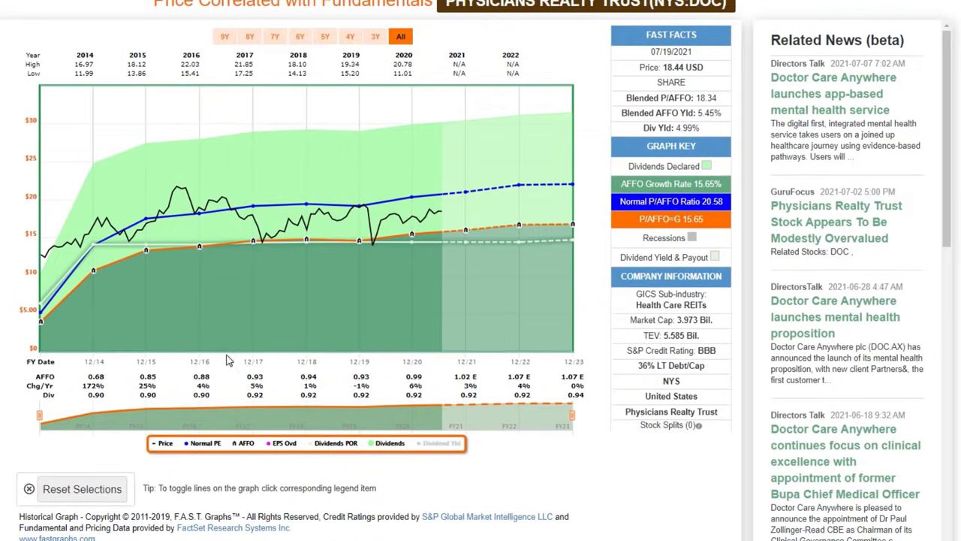
pyautogui.scroll(1, 250, 394)
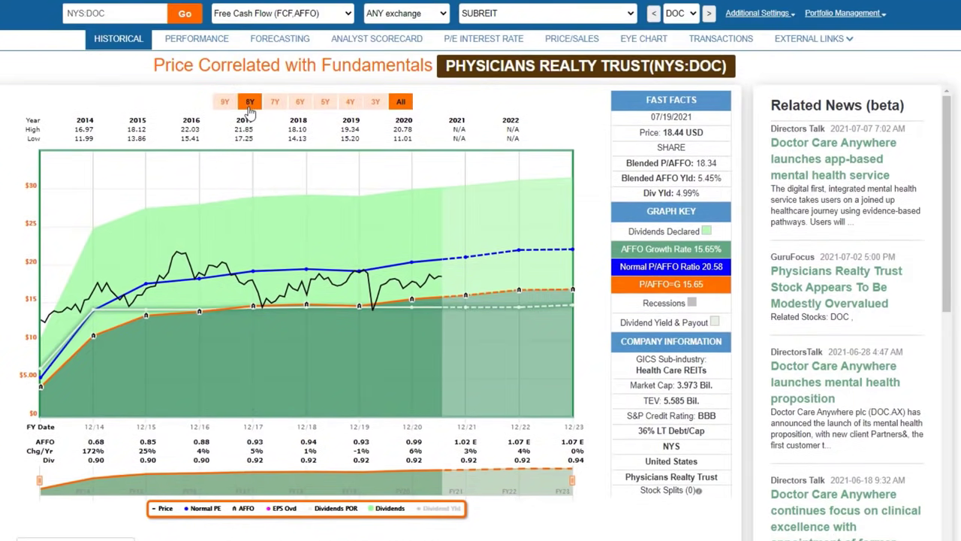
pyautogui.click(347, 15)
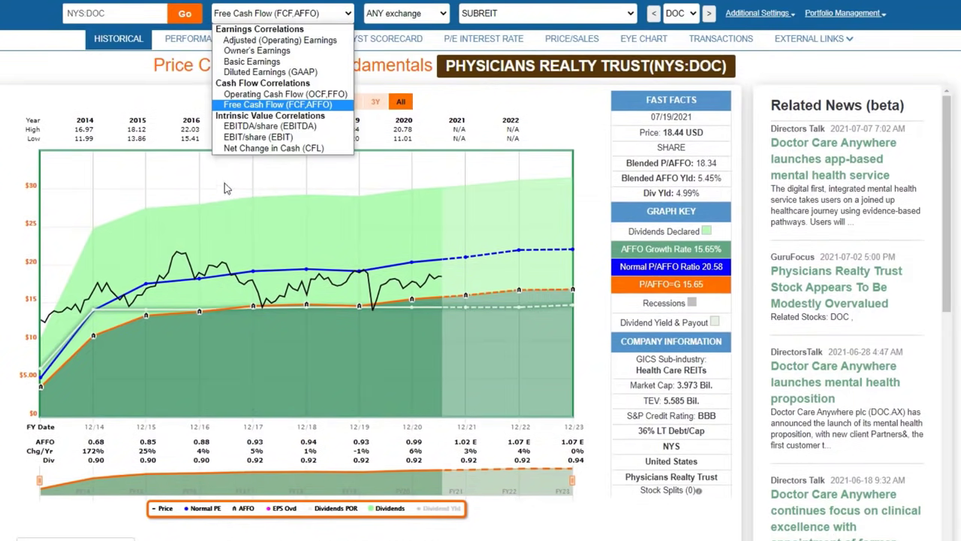
pyautogui.click(161, 112)
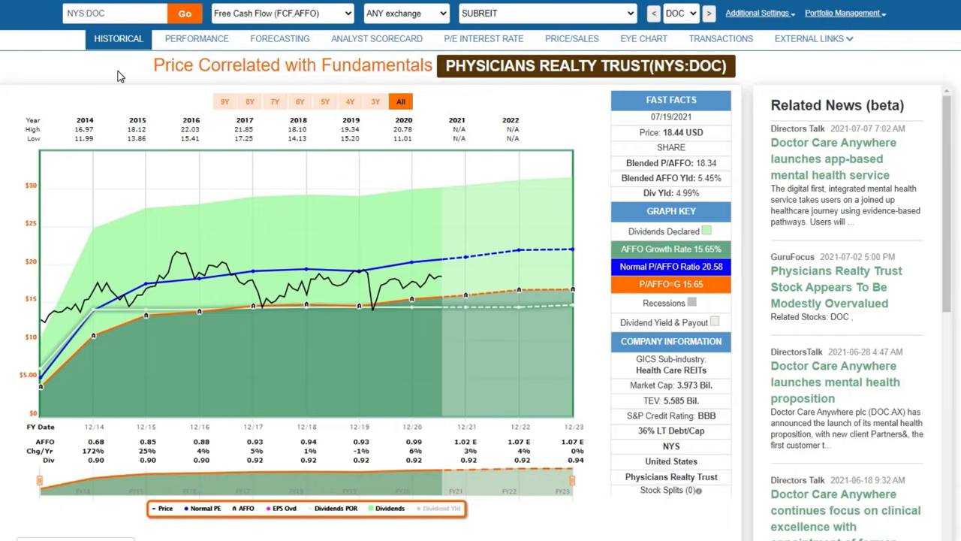
pyautogui.click(247, 103)
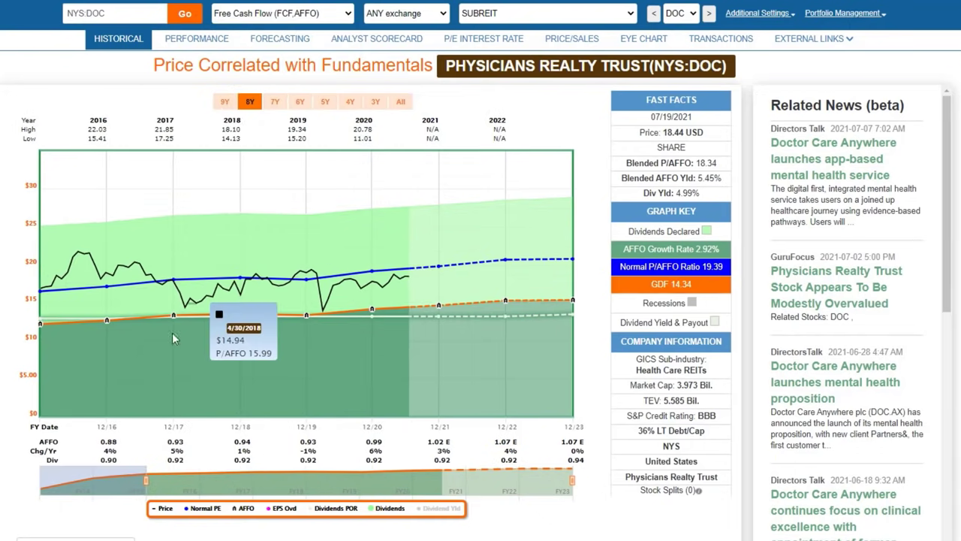
# Review the DOC Estimates and 3-5Y TL Growth forecasts, and return to the historical chart.
pyautogui.click(285, 41)
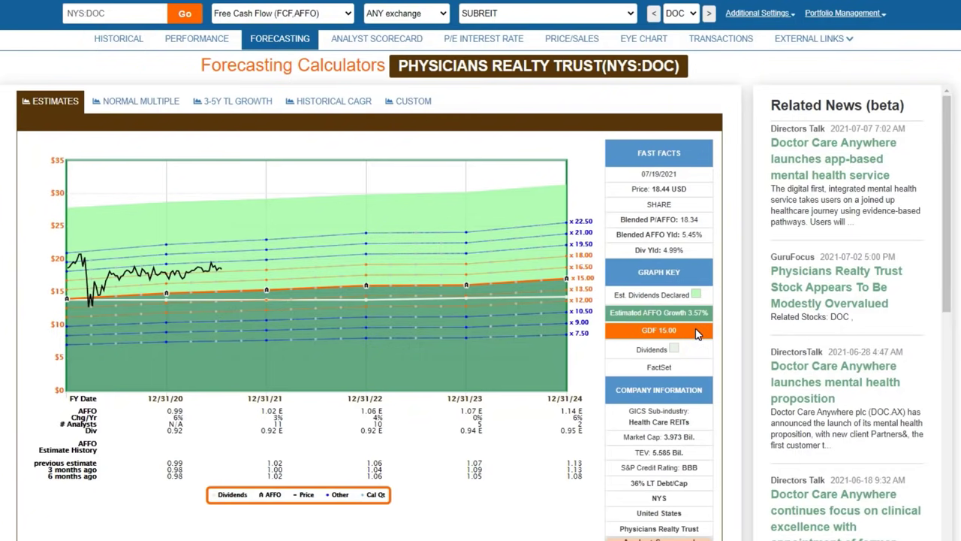
pyautogui.click(231, 101)
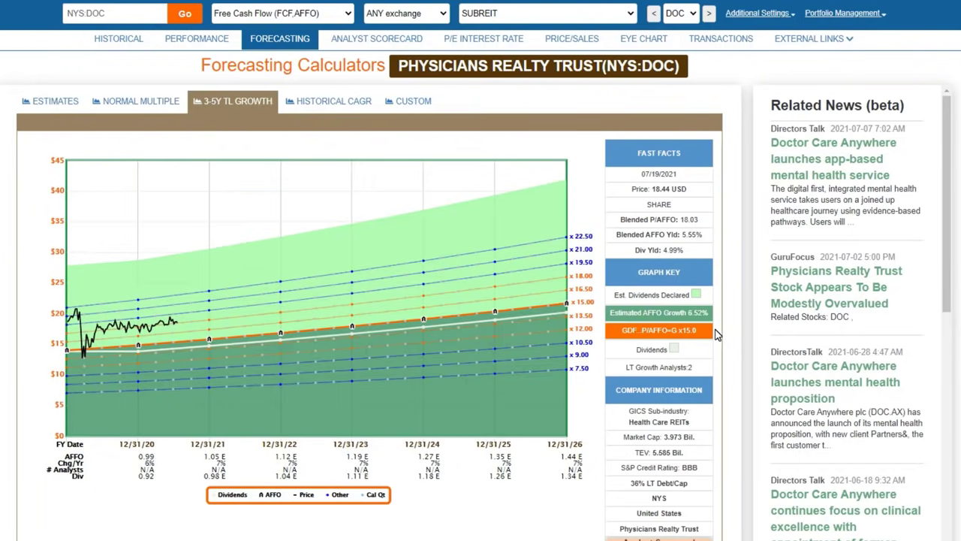
pyautogui.click(116, 39)
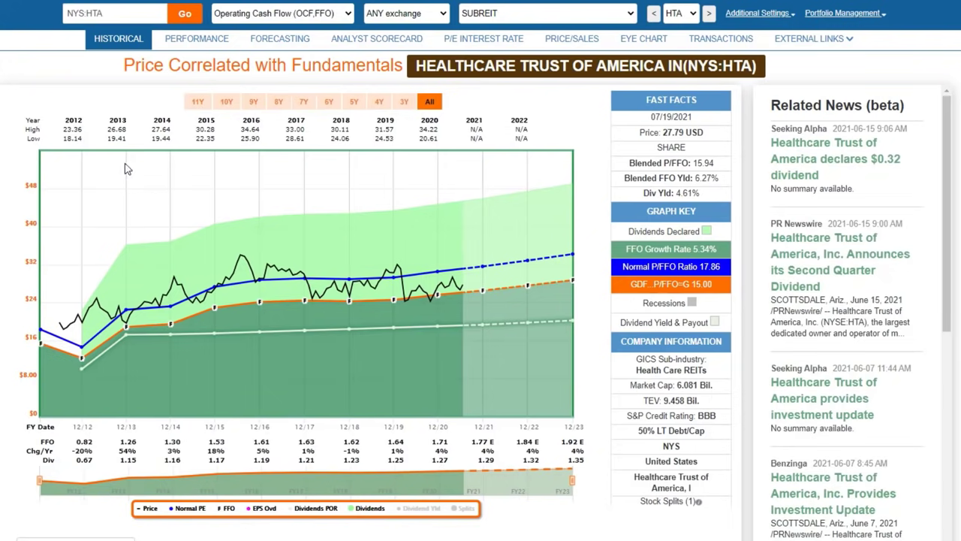
# Examine the Healthcare Trust of America (HTA) historical FFO chart and switch its metric to Free Cash Flow (FCF,AFFO).
pyautogui.scroll(-1, 134, 167)
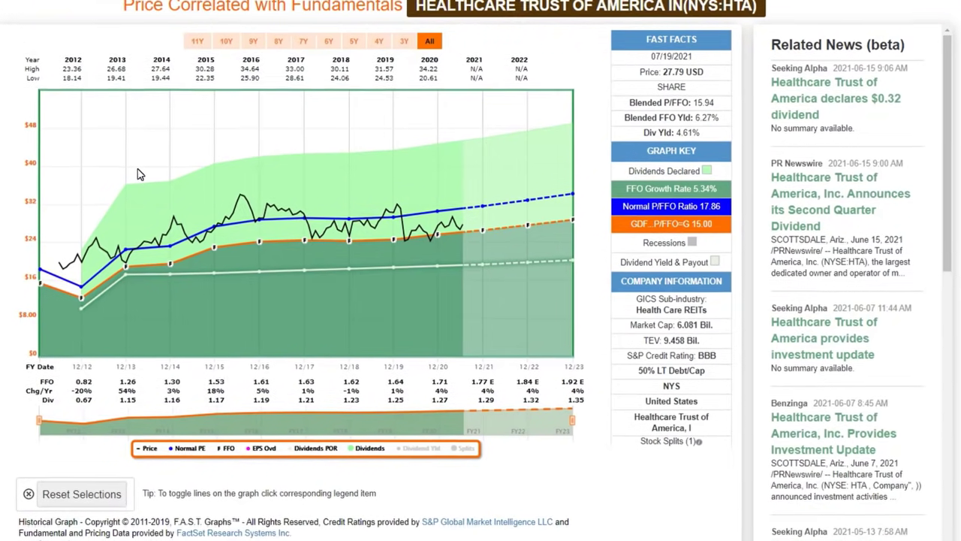
pyautogui.scroll(1, 587, 172)
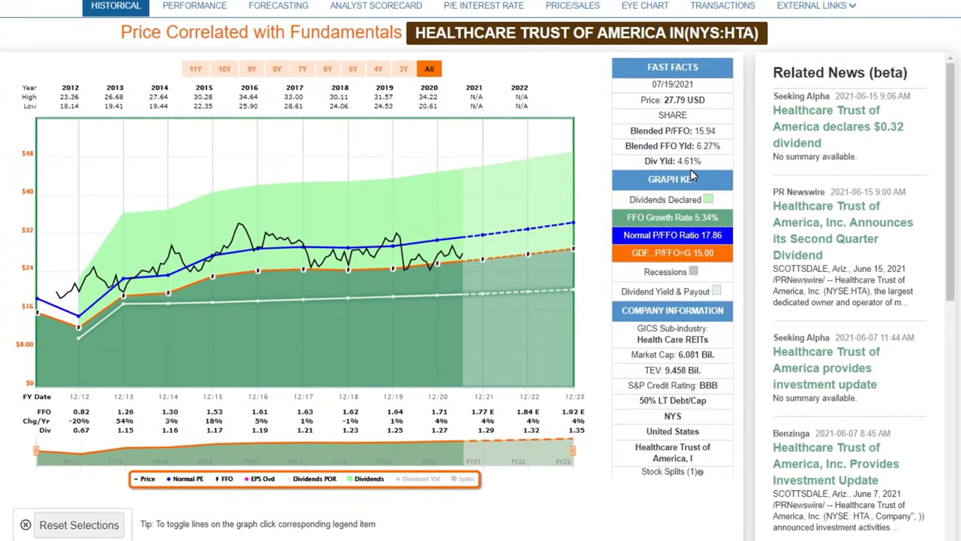
pyautogui.moveTo(466, 260)
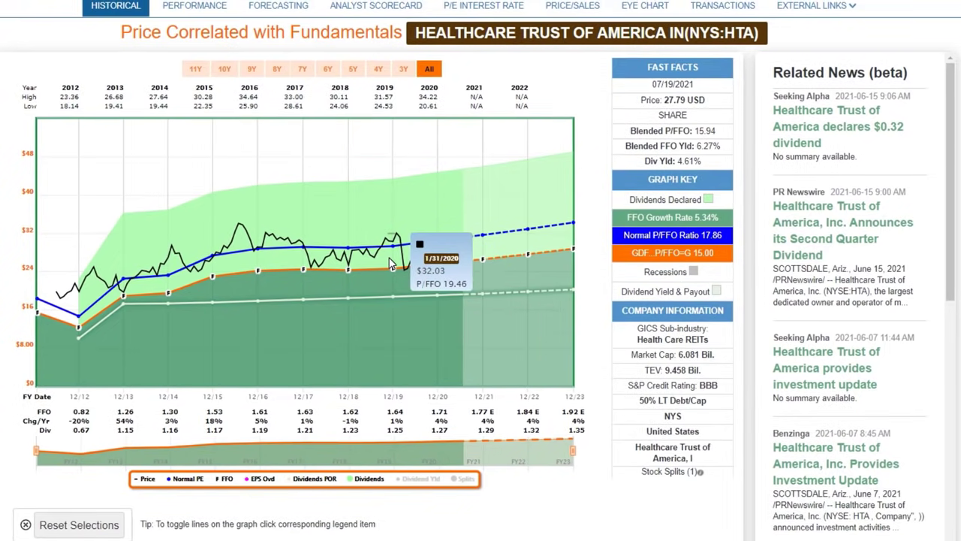
pyautogui.click(350, 32)
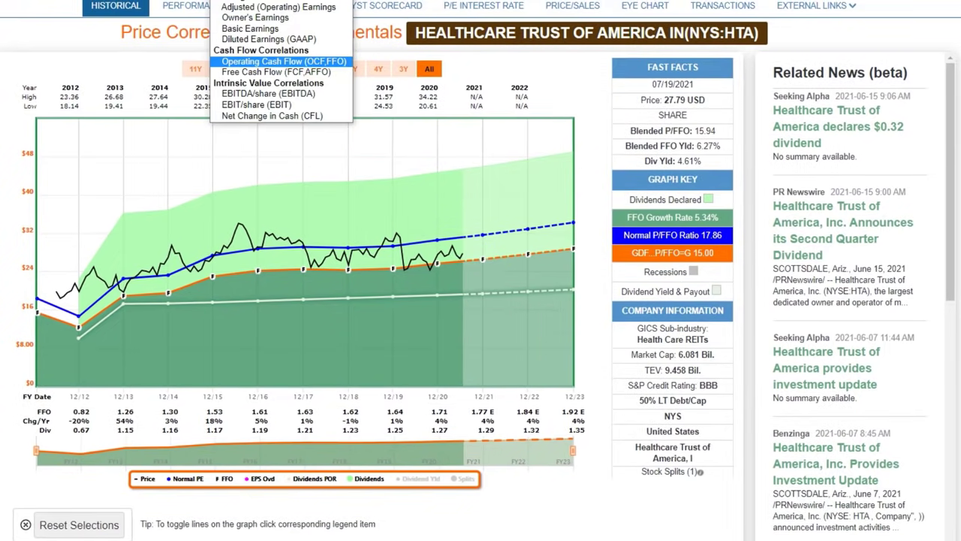
pyautogui.click(291, 72)
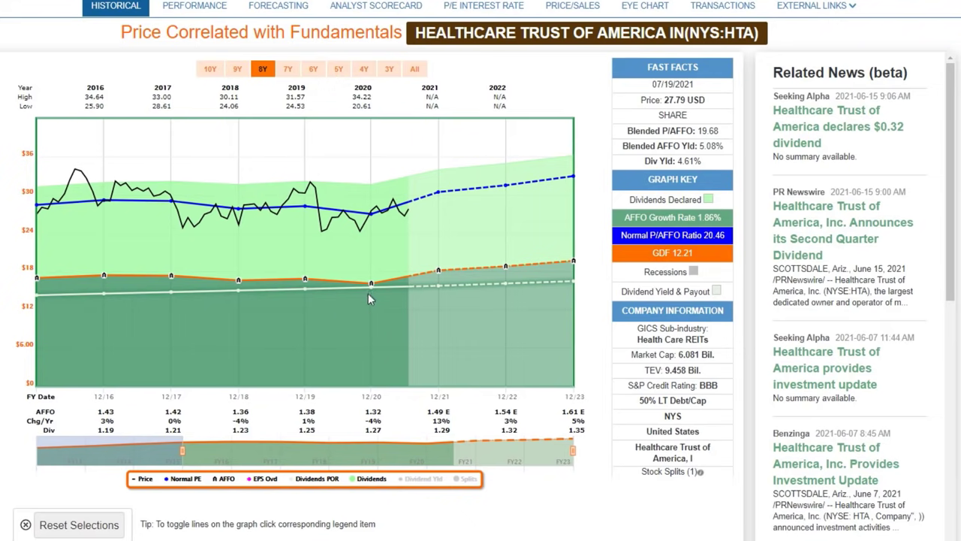
# Review the HTA 8-year performance results and dividend payout ratios, and return to the historical chart.
pyautogui.click(195, 9)
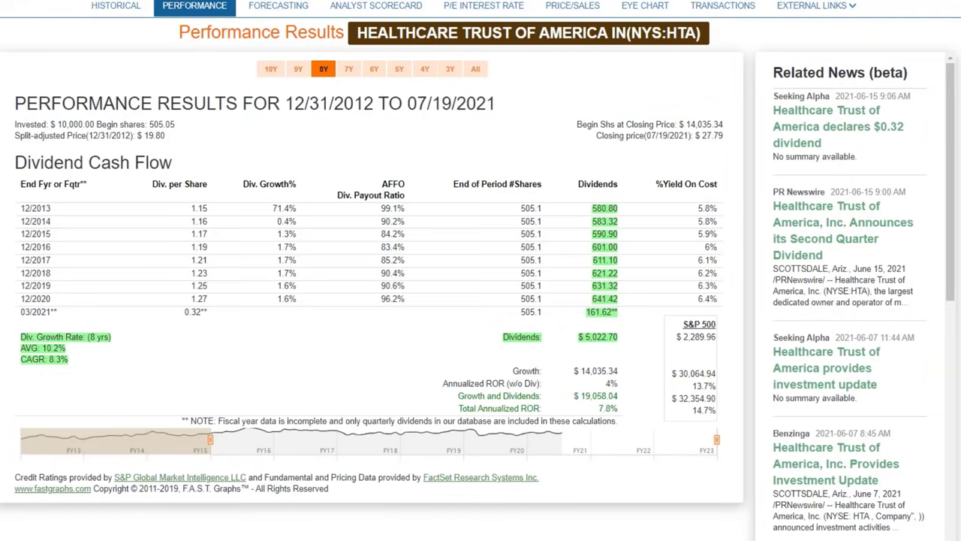
pyautogui.click(132, 12)
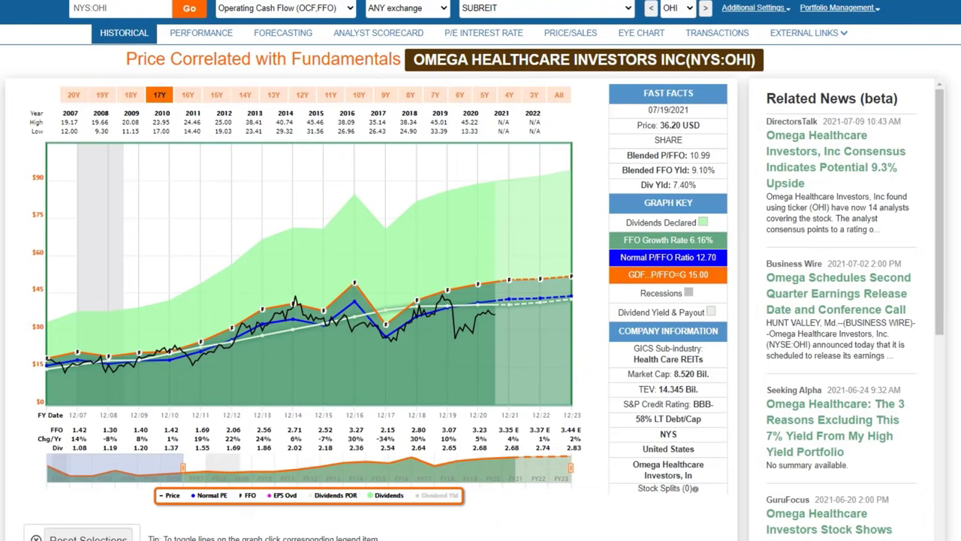
# Base the Omega Healthcare Investors (OHI) historical chart on Adjusted (Operating) Earnings and extend it to the full history.
pyautogui.click(350, 10)
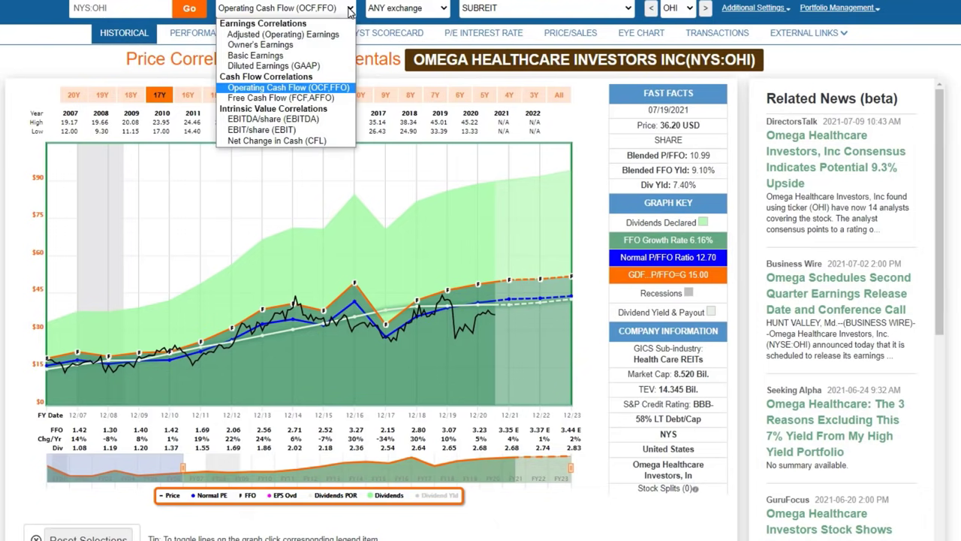
pyautogui.click(323, 35)
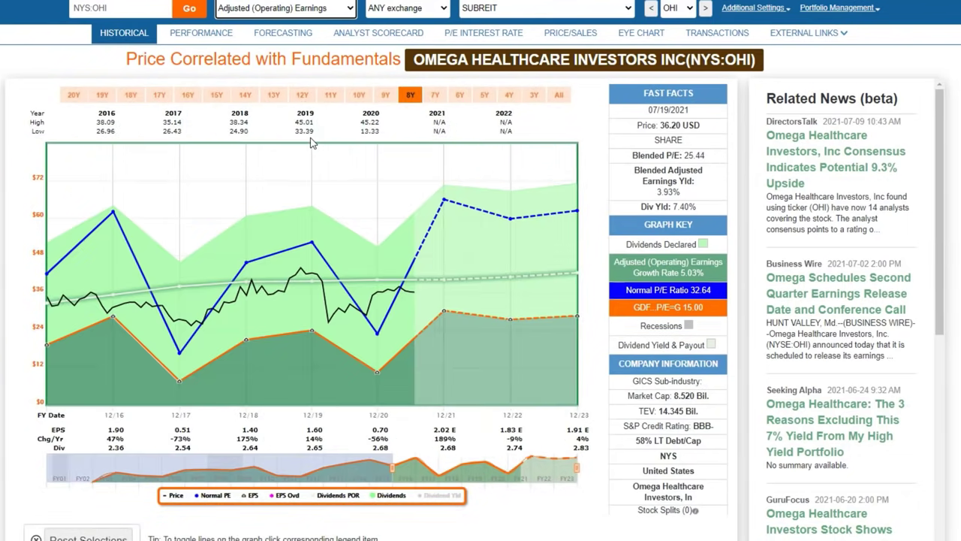
pyautogui.click(559, 96)
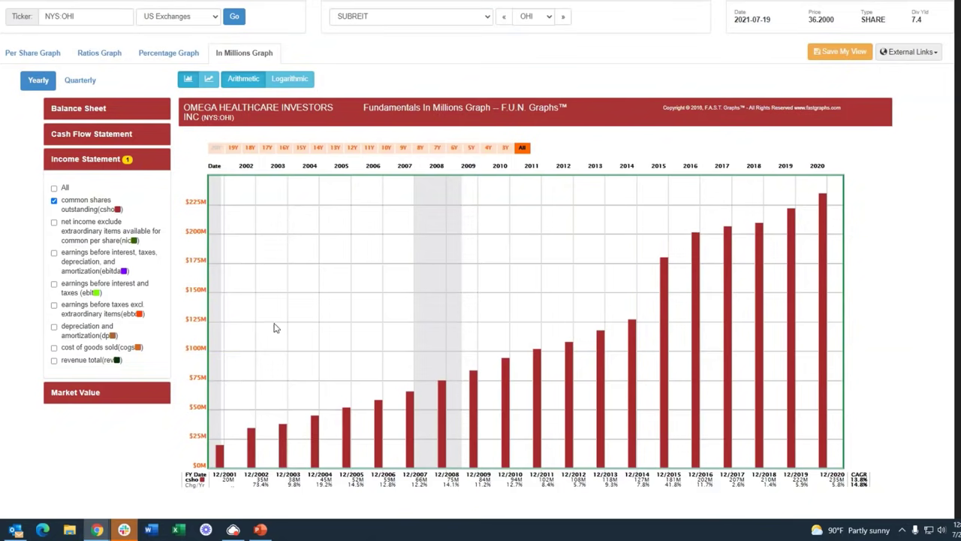
# Examine the yearly growth of OHI's common shares outstanding in the F.U.N. Graphs In Millions chart.
pyautogui.hotkey('ctrl', '+')
pyautogui.hotkey('ctrl', '+')
pyautogui.hotkey('ctrl', '+')
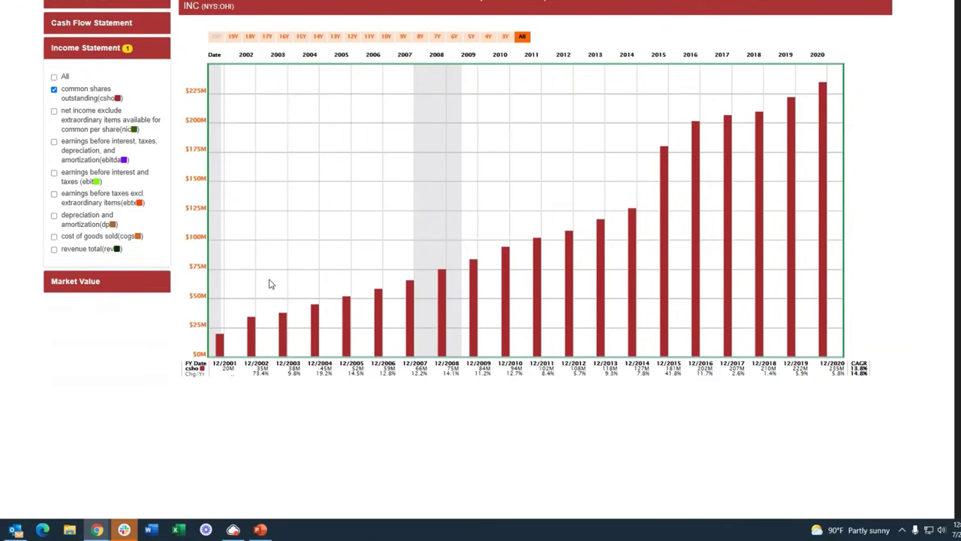
pyautogui.scroll(1, 270, 284)
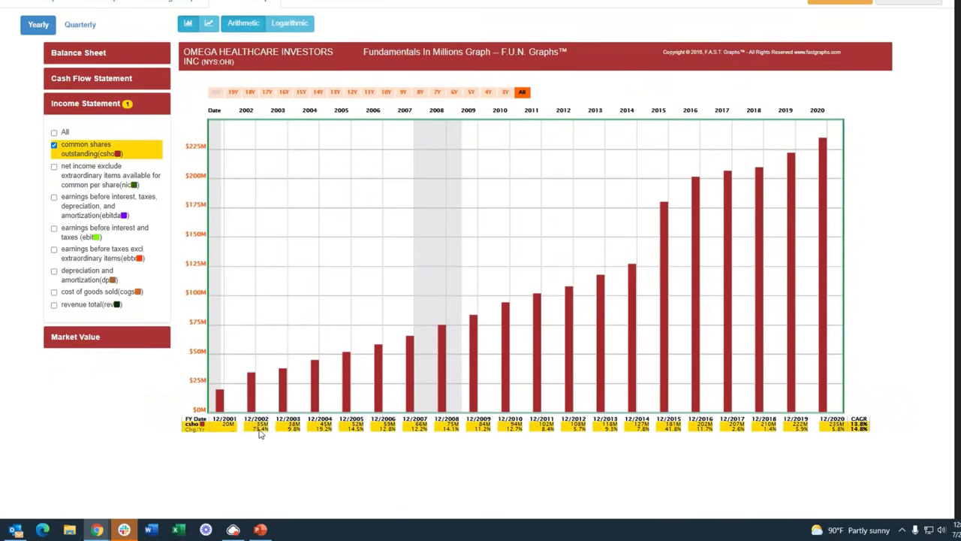
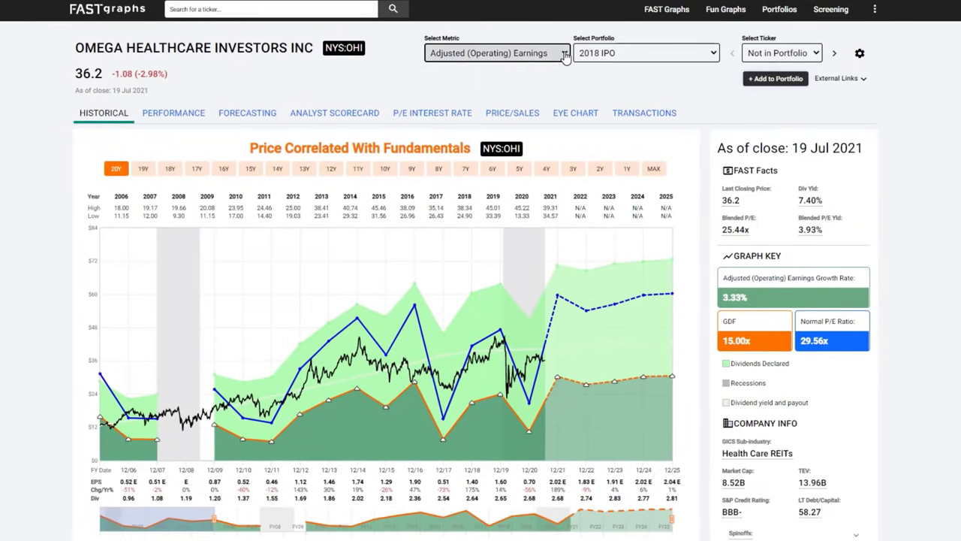
# Switch the 20-year OHI historical chart to Operating Cash Flow (OCF,FFO), and examine the chart with its yearly figures.
pyautogui.click(564, 57)
pyautogui.click(487, 123)
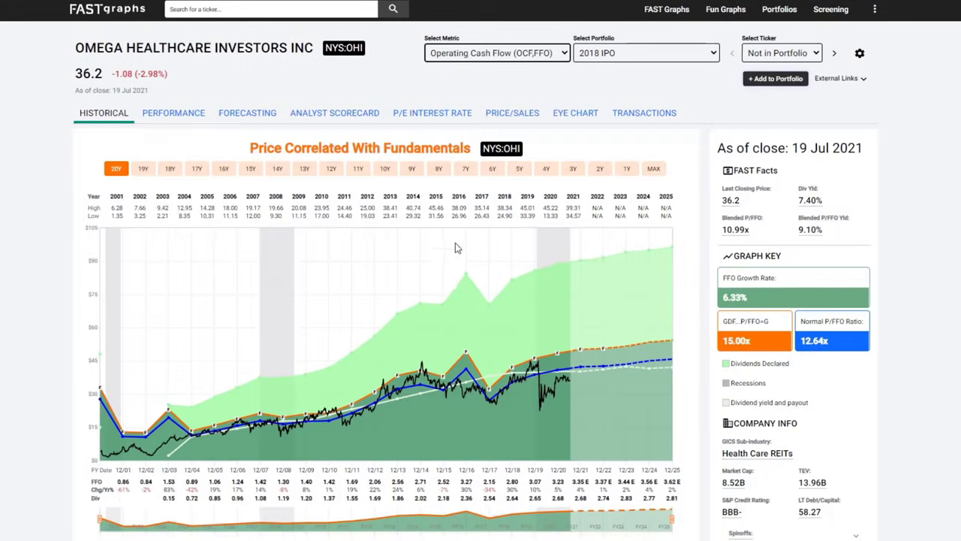
pyautogui.scroll(-1, 345, 234)
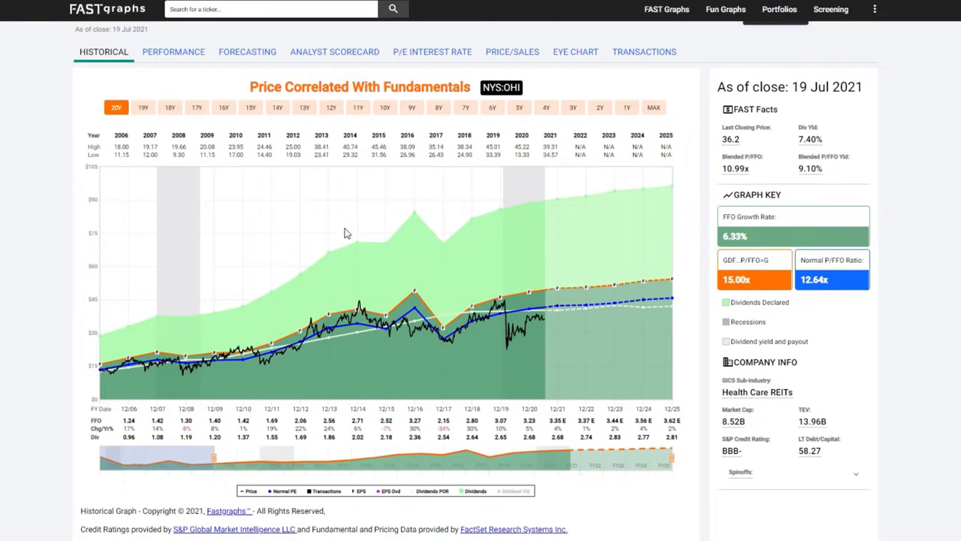
pyautogui.scroll(1, 341, 225)
pyautogui.scroll(-1, 330, 220)
pyautogui.scroll(1, 212, 180)
pyautogui.scroll(1, 212, 181)
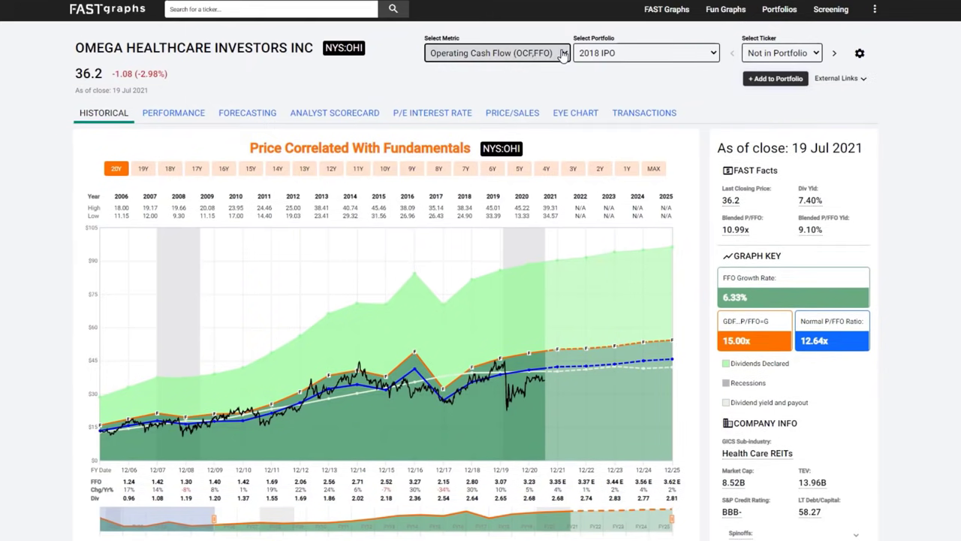
# Base the OHI historical chart on Sales and examine how the price follows the normal P/S ratio.
pyautogui.click(526, 53)
pyautogui.click(483, 182)
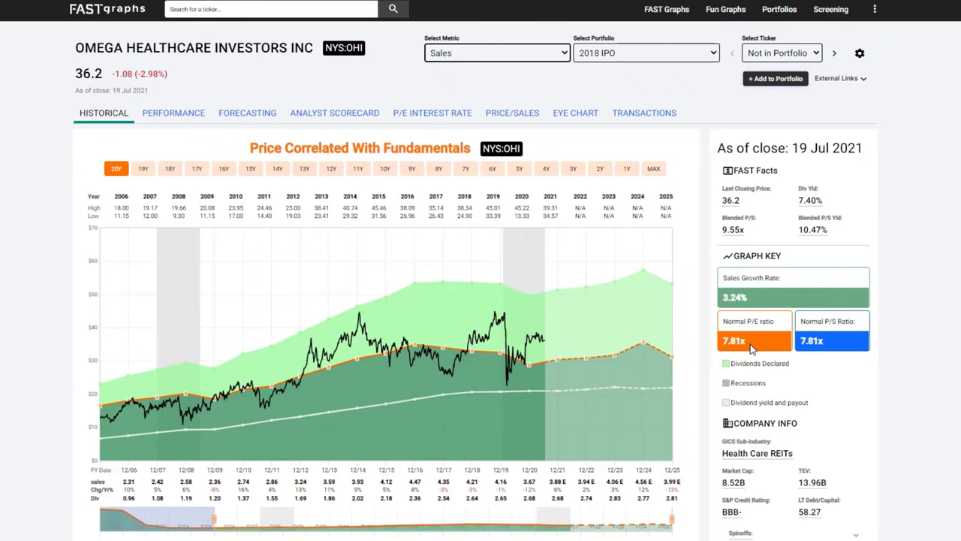
pyautogui.moveTo(553, 345)
# Base the OHI historical chart on Operating Cash Flow (OCF,FFO) and then on Free Cash Flow (FCF,AFFO) to compare the two.
pyautogui.click(563, 55)
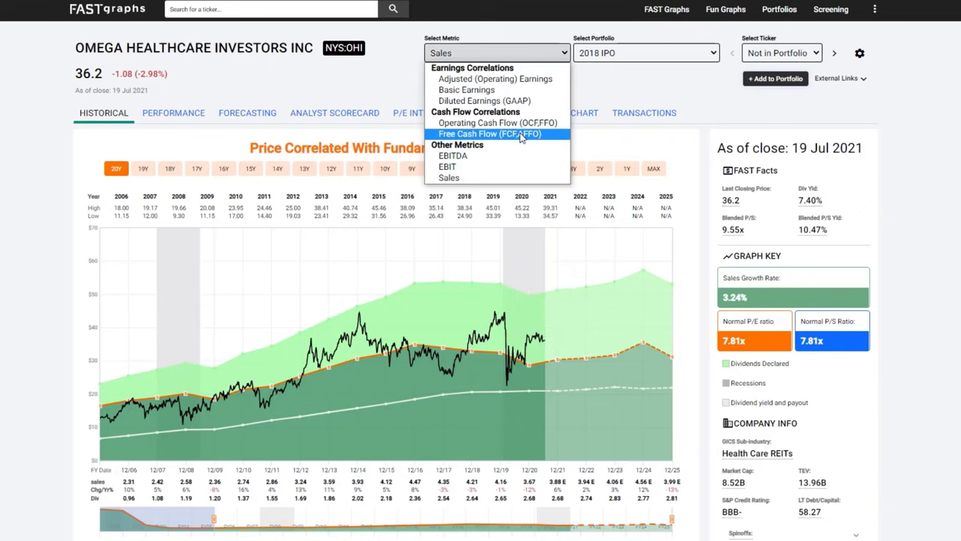
pyautogui.click(479, 124)
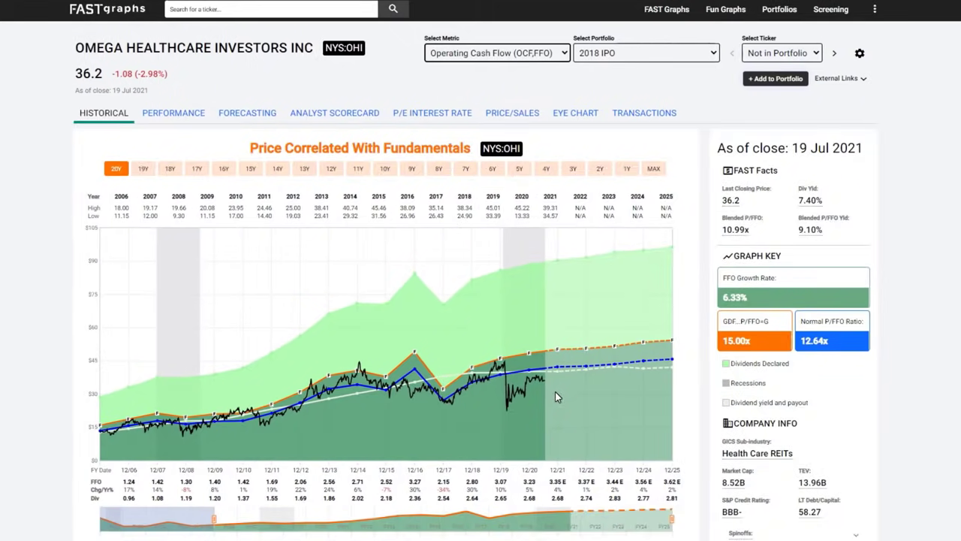
pyautogui.click(563, 55)
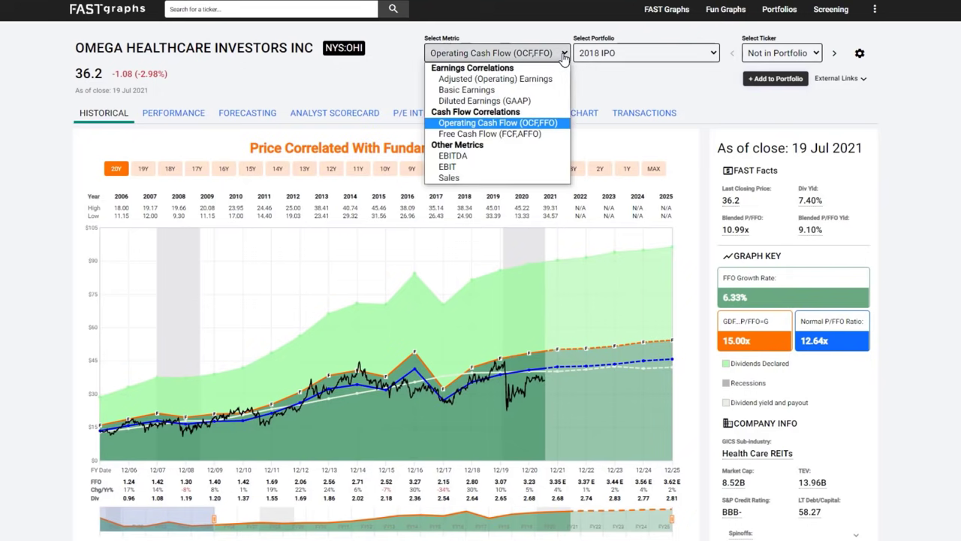
pyautogui.click(486, 136)
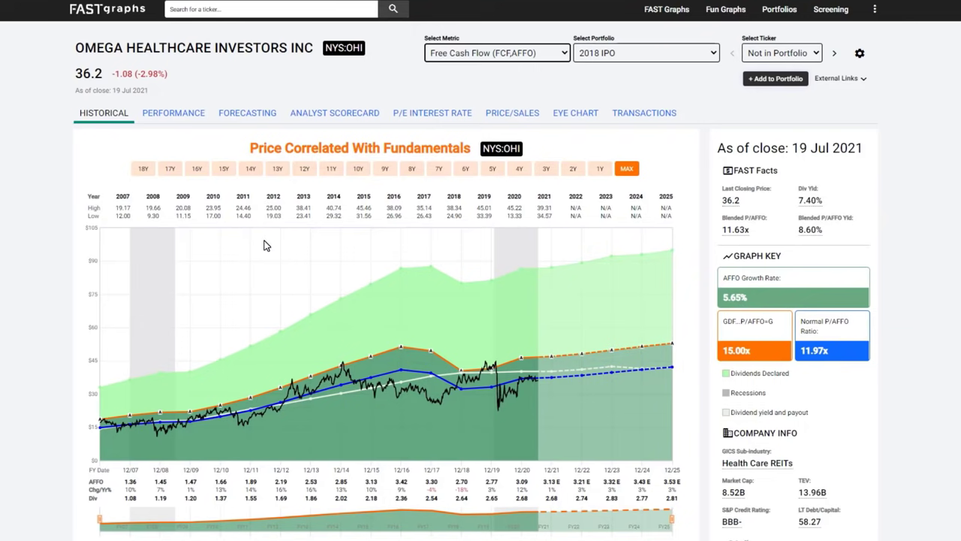
# Return the OHI historical chart to Operating Cash Flow (OCF,FFO) and examine it together with its yearly figures and legend.
pyautogui.click(552, 57)
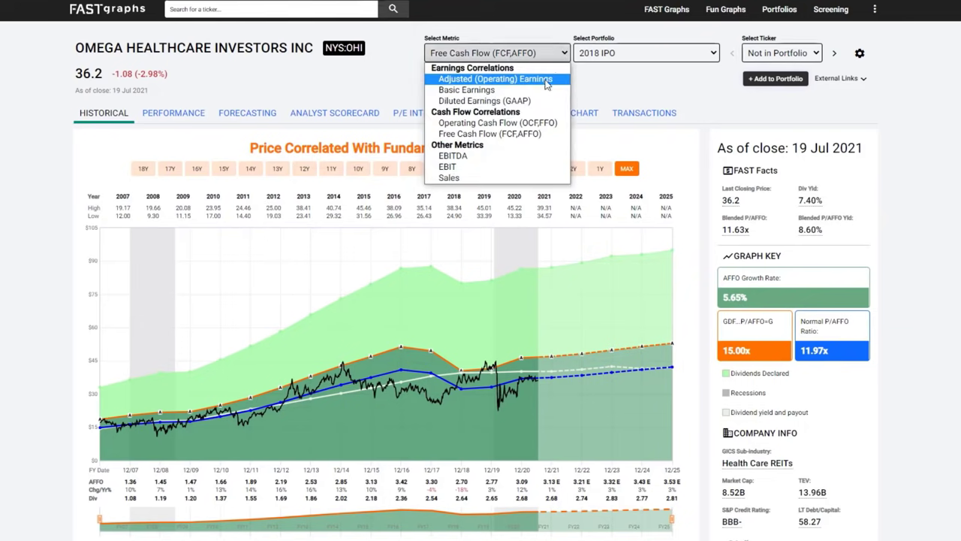
pyautogui.click(497, 123)
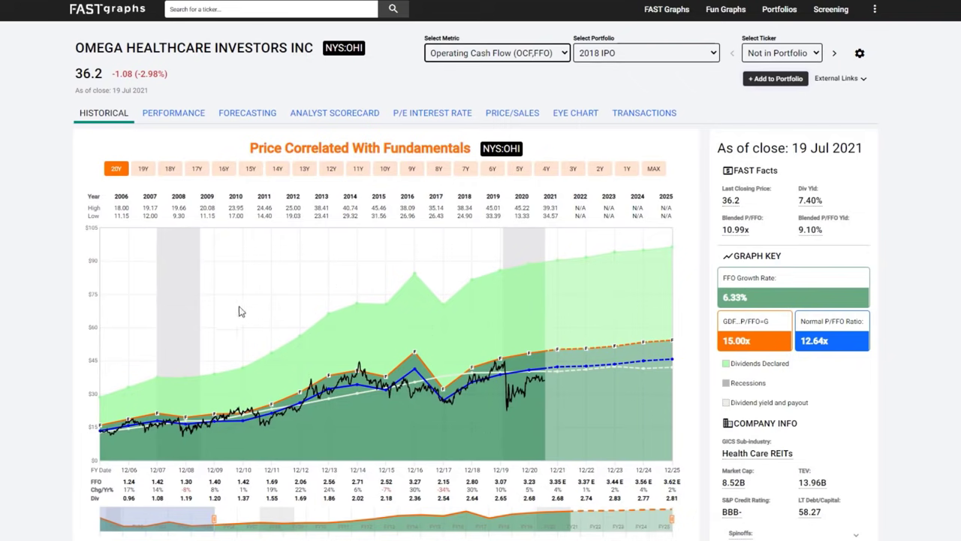
pyautogui.scroll(-1, 210, 304)
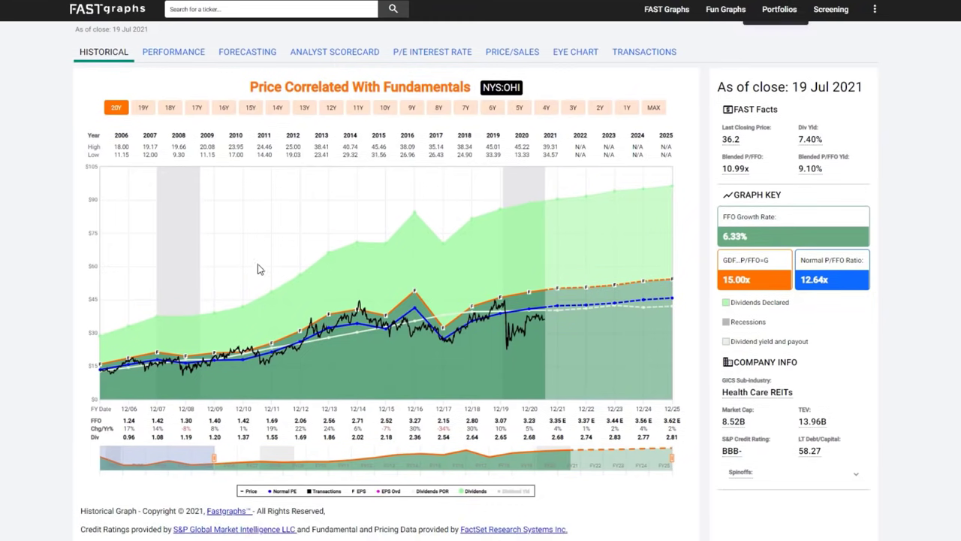
pyautogui.scroll(1, 277, 225)
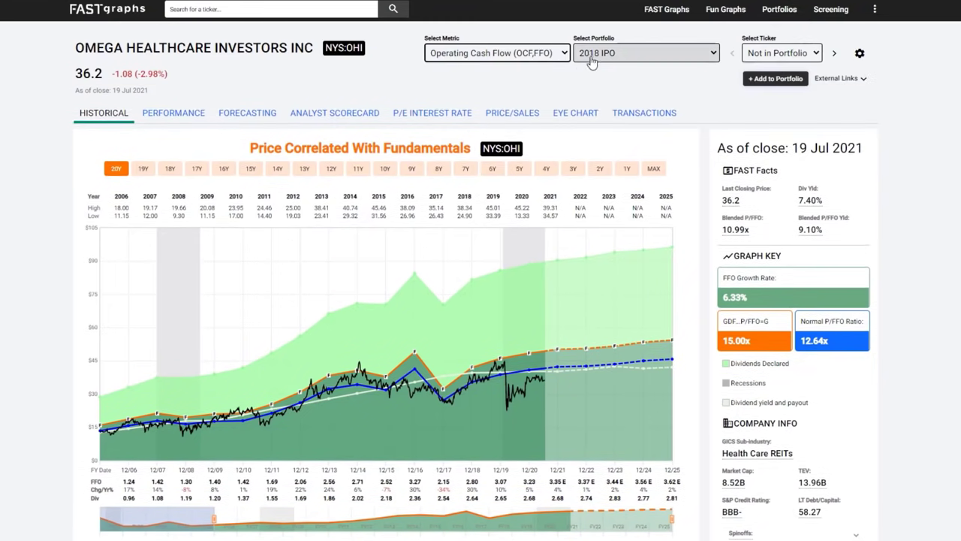
# Compare the OHI historical chart under EBITDA and EBIT, and set its metric back to Operating Cash Flow (OCF,FFO).
pyautogui.click(562, 54)
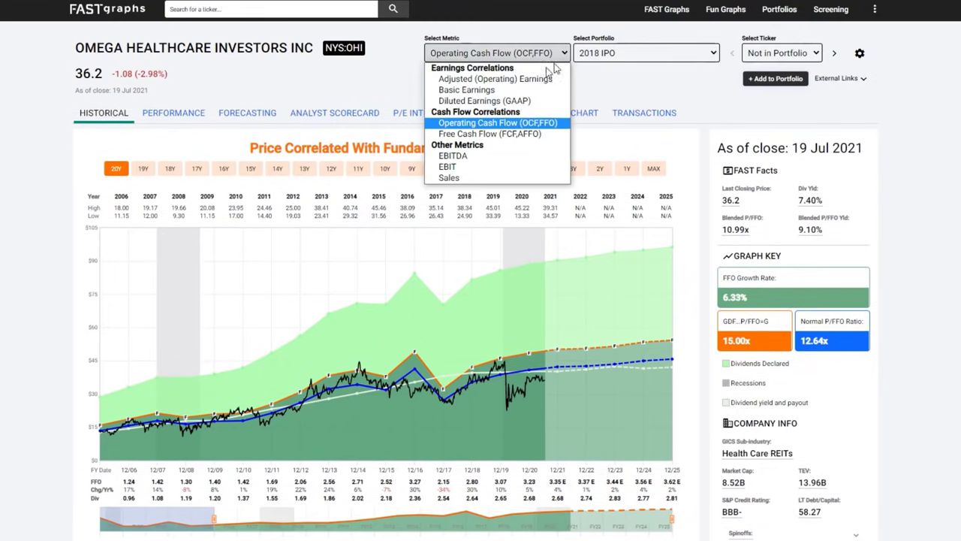
pyautogui.click(471, 156)
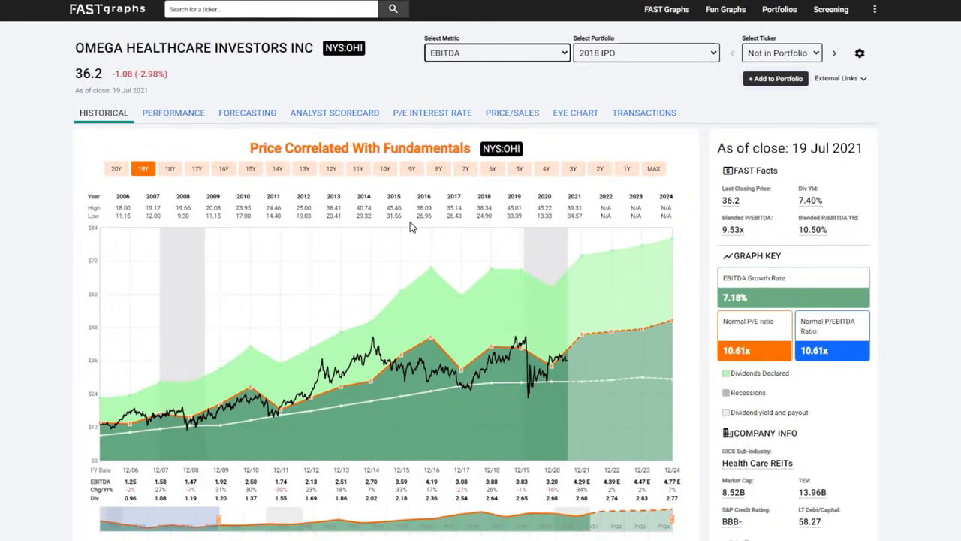
pyautogui.click(566, 54)
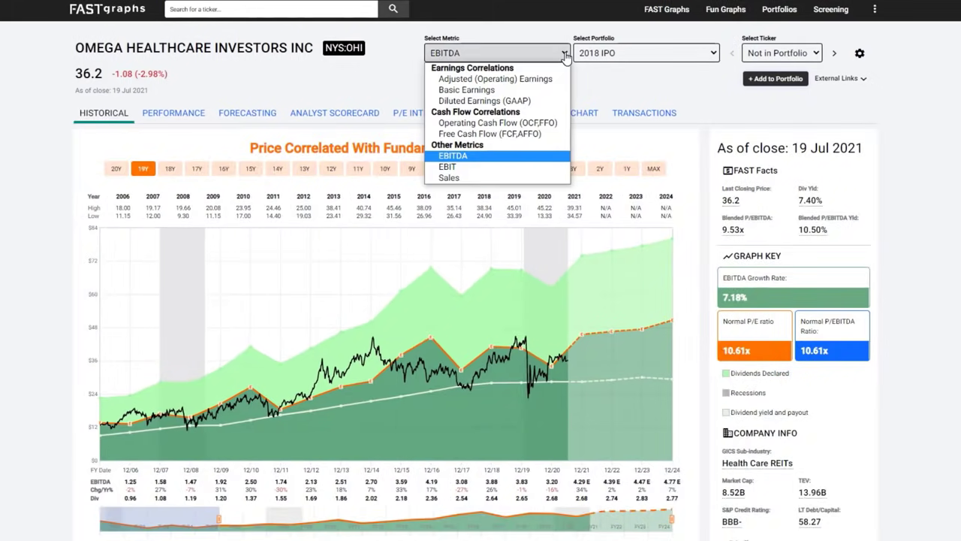
pyautogui.click(499, 166)
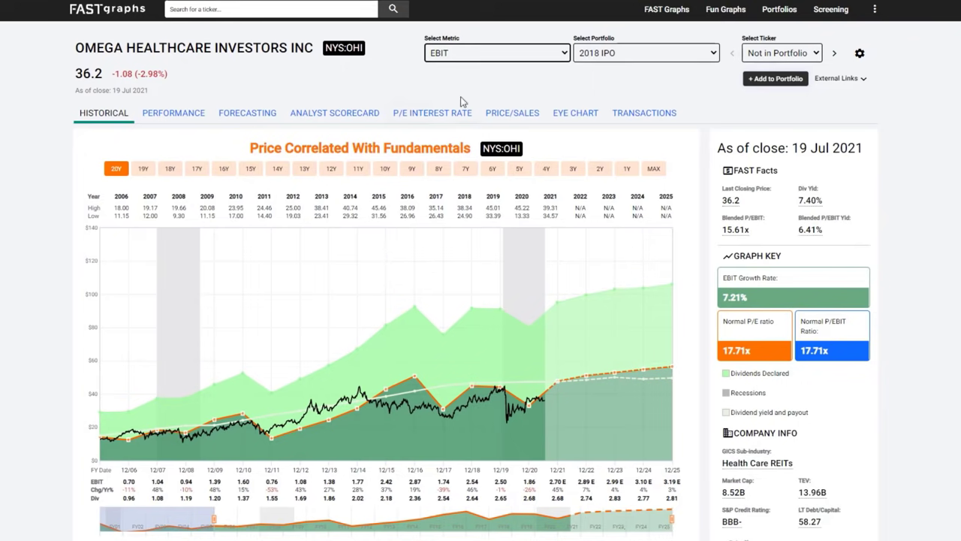
pyautogui.click(564, 56)
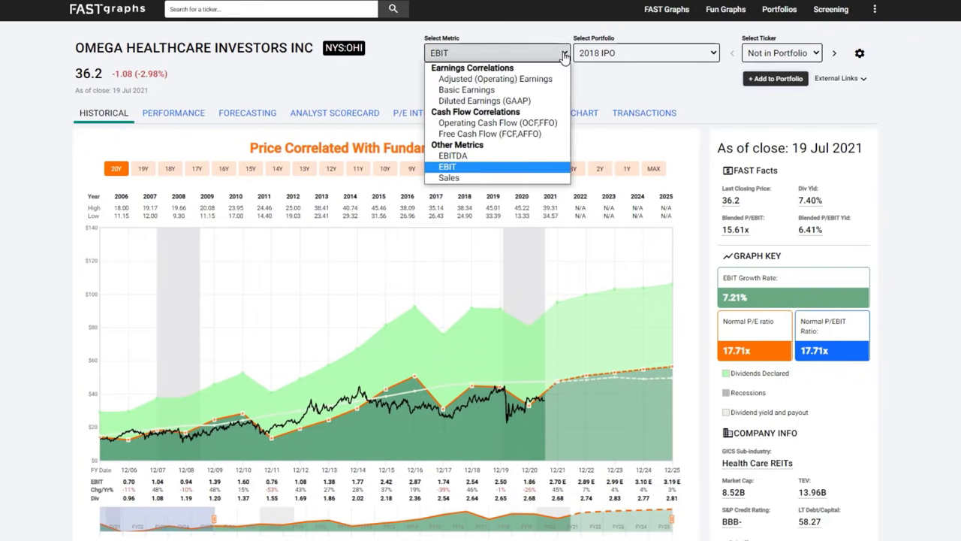
pyautogui.click(472, 124)
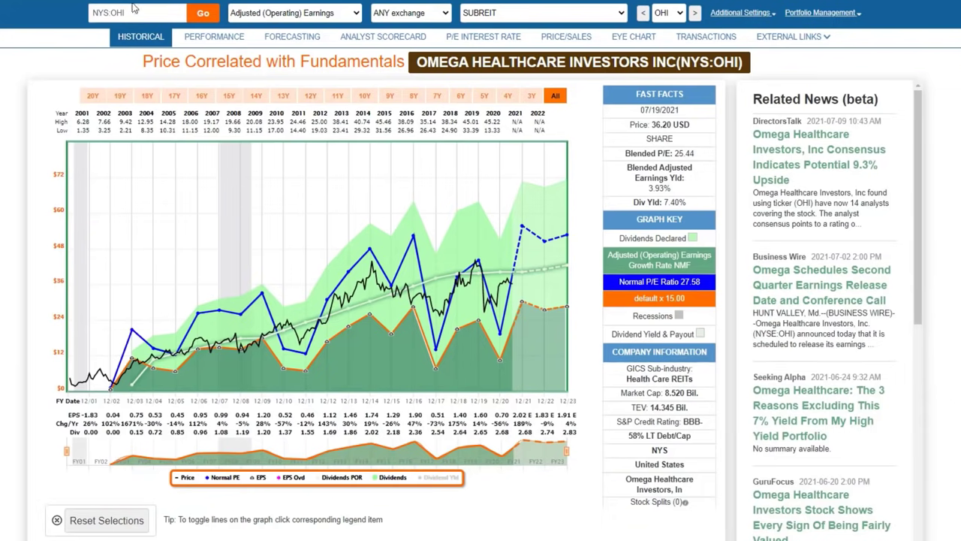
# Examine OHI's full-history performance results with the dividend cash flow table, and return to the historical chart.
pyautogui.click(214, 37)
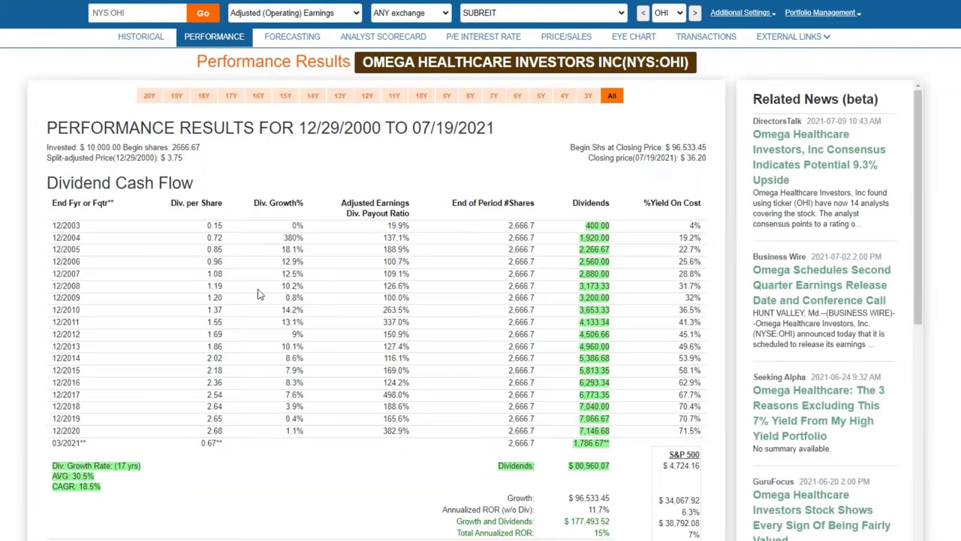
pyautogui.scroll(-1, 259, 294)
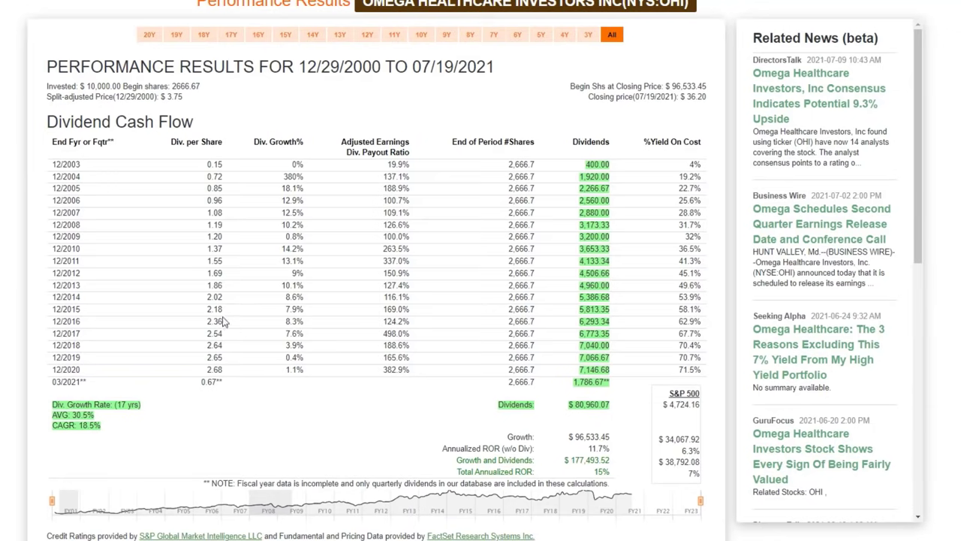
pyautogui.scroll(1, 230, 292)
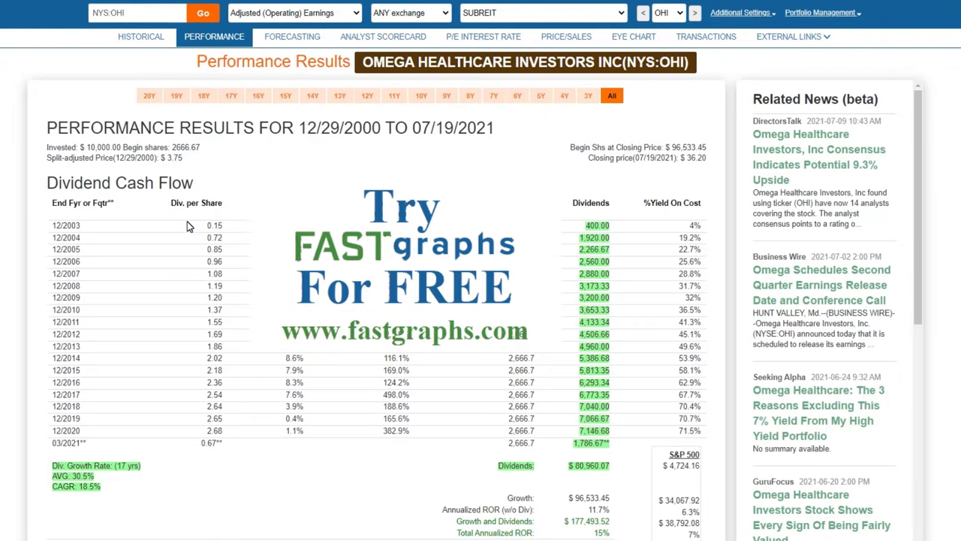
pyautogui.click(141, 37)
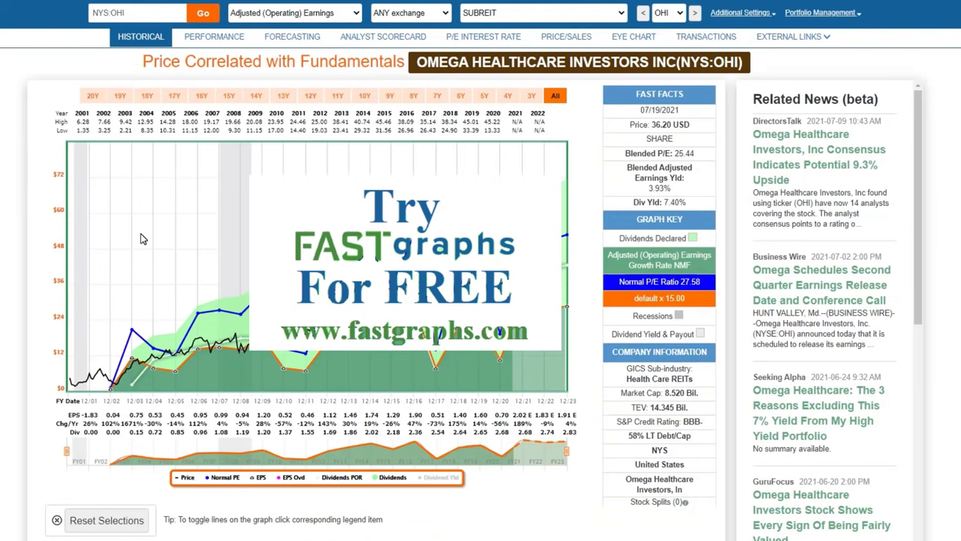